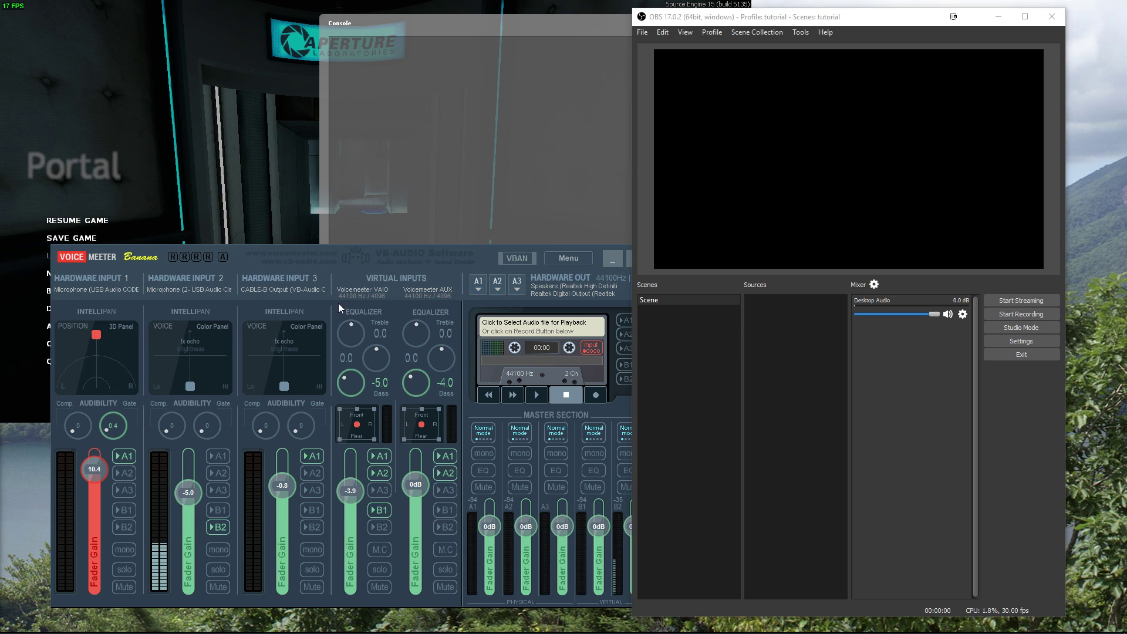
Compare the VB-Audio playback devices in the Windows Sound dialog with the inputs in the Voicemeeter mixer
{"action": "left_click_drag", "start_coordinate": [240, 259], "coordinate": [236, 100]}
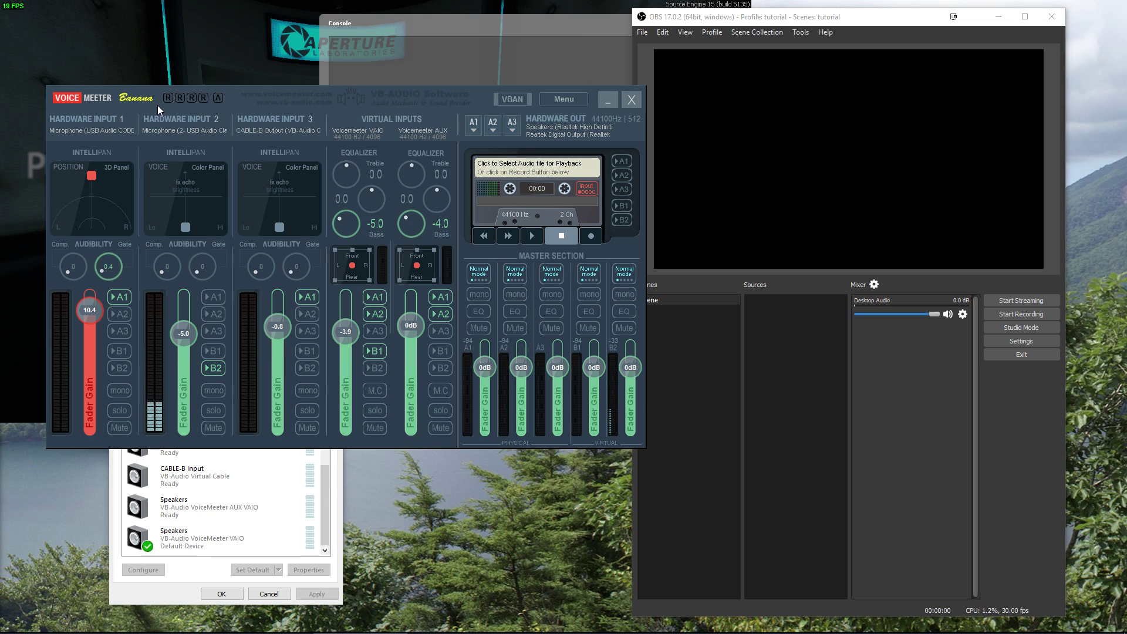
{"action": "mouse_move", "coordinate": [156, 104]}
{"action": "left_mouse_down"}
{"action": "mouse_move", "coordinate": [142, 118]}
{"action": "mouse_move", "coordinate": [153, 91]}
{"action": "mouse_move", "coordinate": [146, 112]}
{"action": "left_mouse_up"}
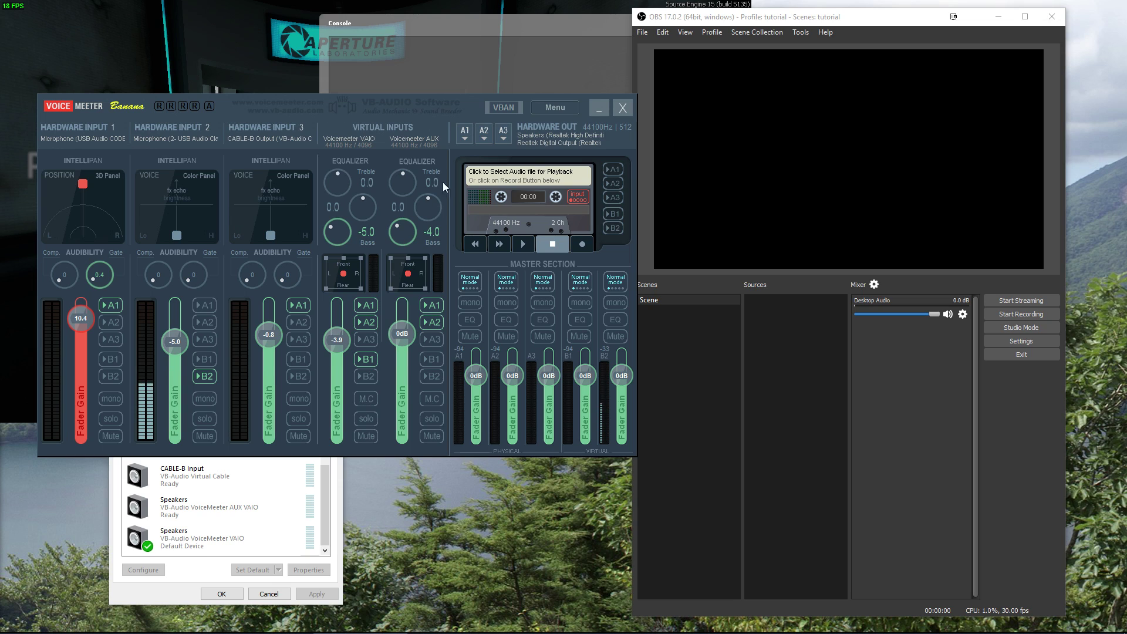
{"action": "left_click", "coordinate": [270, 507]}
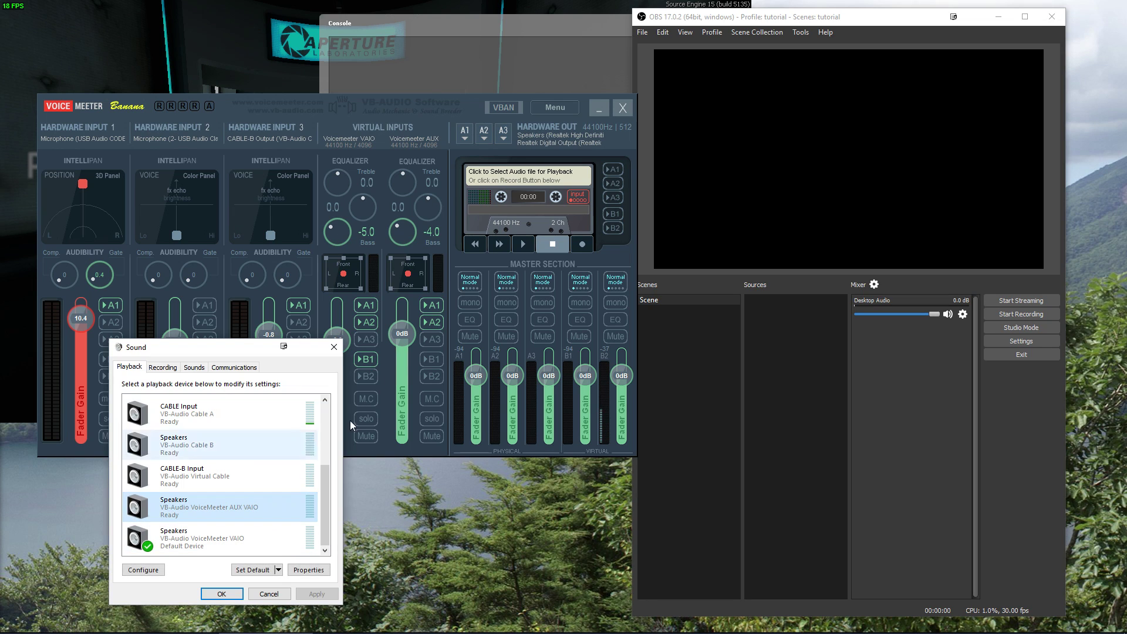
{"action": "left_click", "coordinate": [310, 107]}
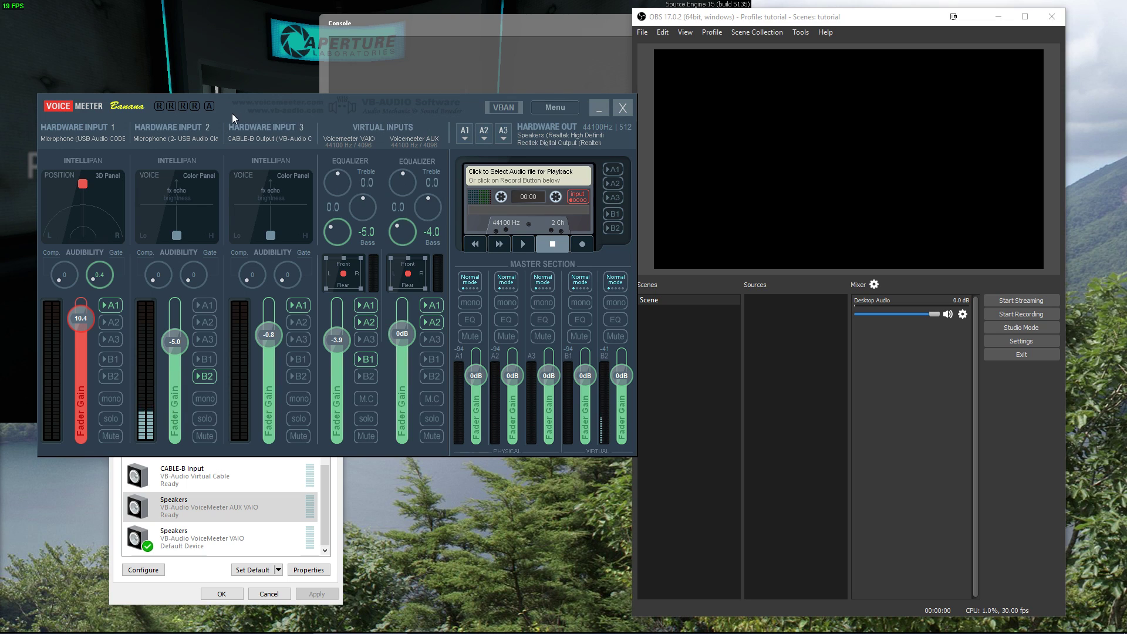
{"action": "left_click", "coordinate": [254, 525]}
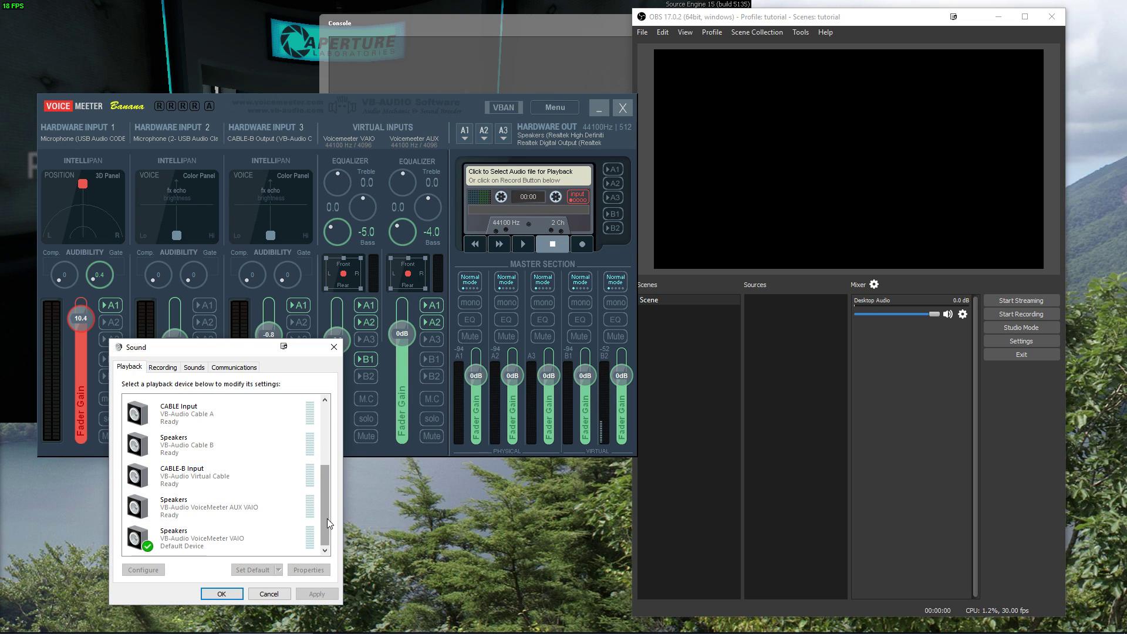
{"action": "left_click", "coordinate": [235, 118]}
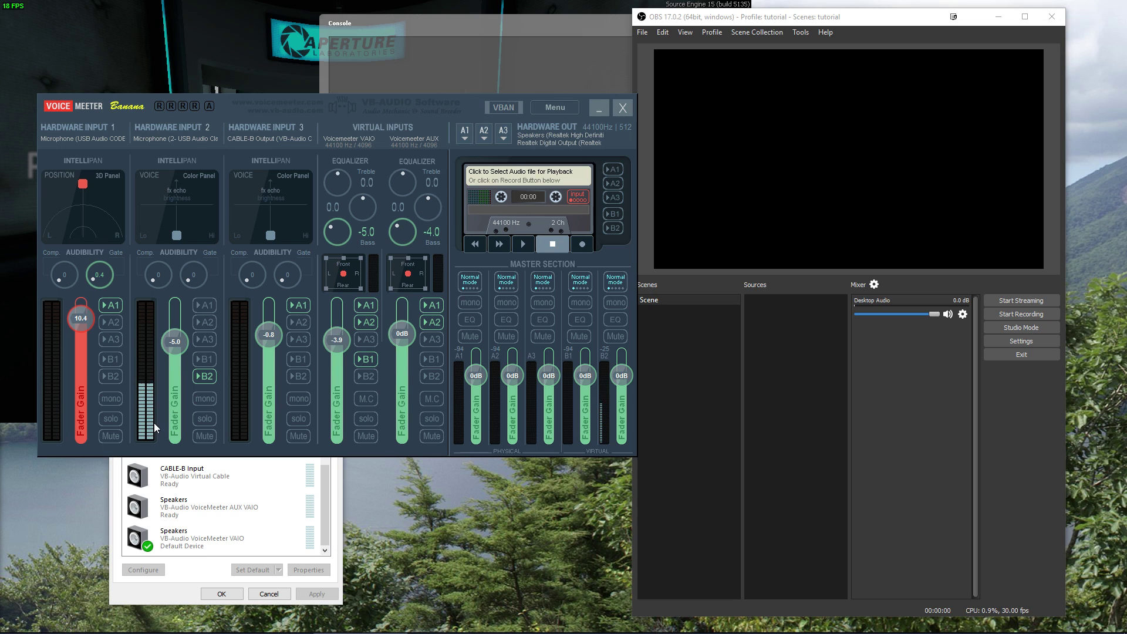
{"action": "left_click", "coordinate": [326, 513]}
{"action": "left_click_drag", "start_coordinate": [326, 512], "coordinate": [344, 546]}
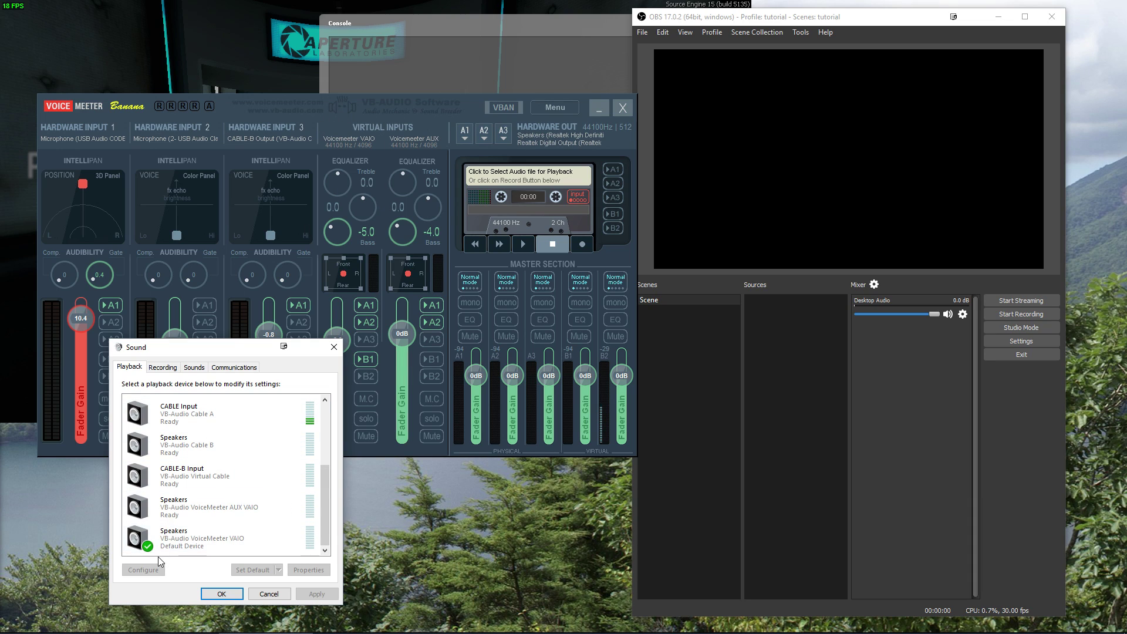
{"action": "left_click", "coordinate": [191, 538]}
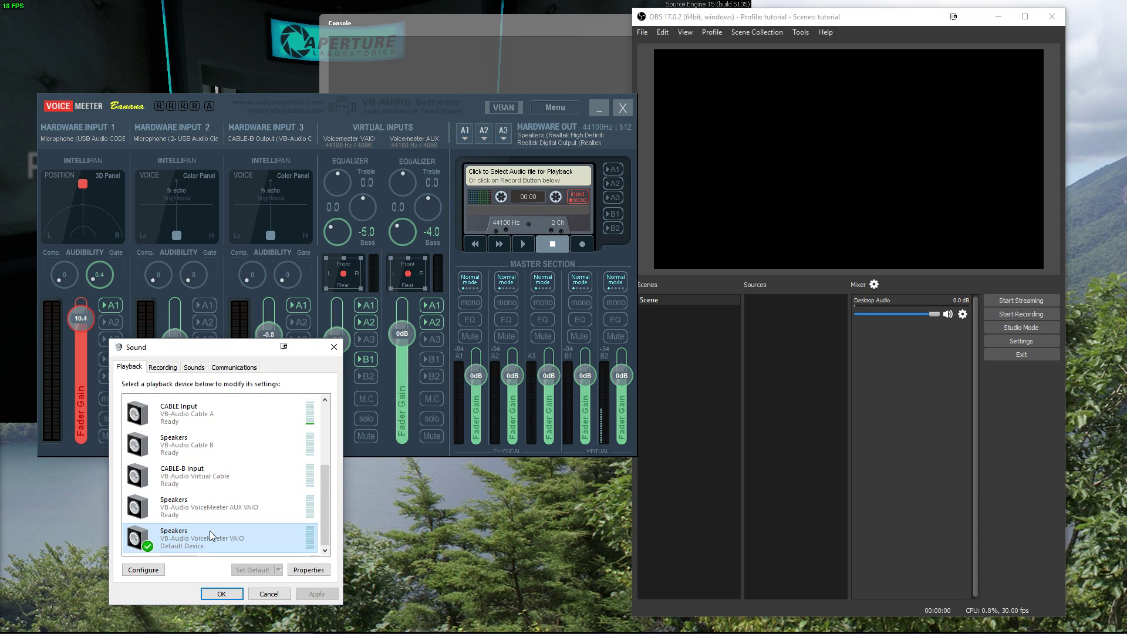
{"action": "left_click", "coordinate": [311, 106]}
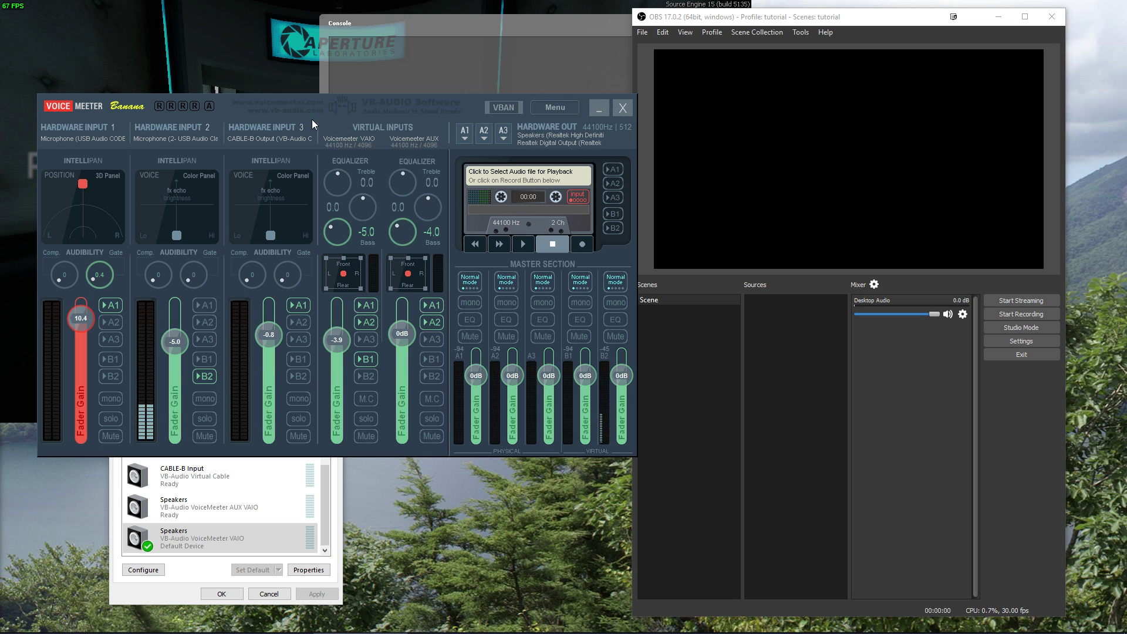
Move the Voicemeeter window clear of the game and fire portals in Portal to check the game audio on the meters
{"action": "left_click_drag", "start_coordinate": [239, 107], "coordinate": [689, 262]}
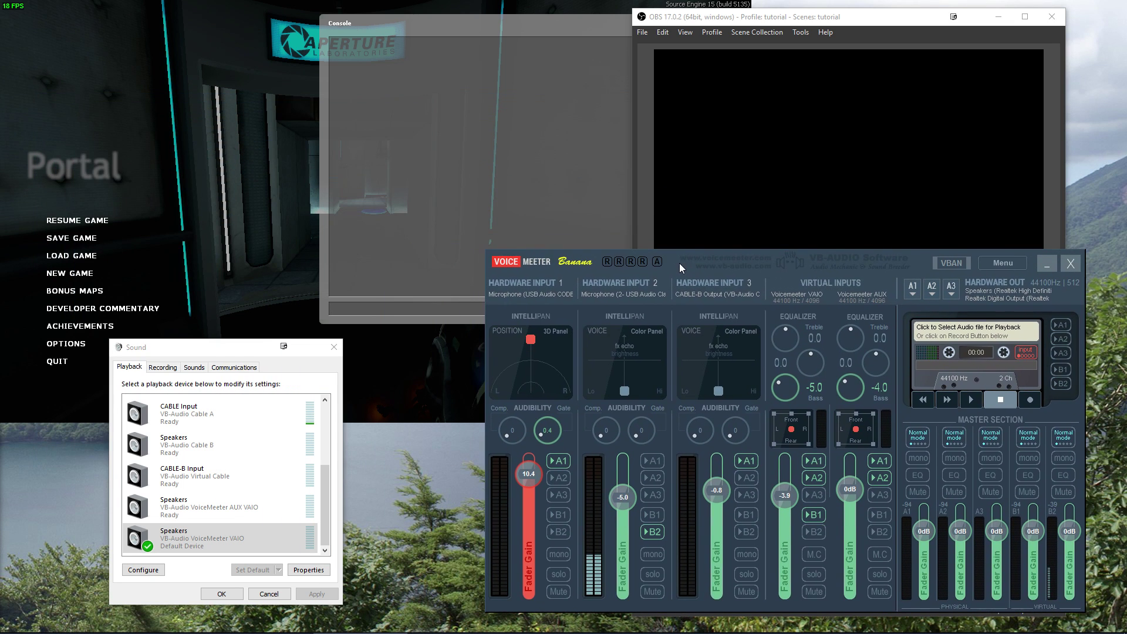
{"action": "left_click", "coordinate": [338, 208]}
{"action": "key", "text": "Escape"}
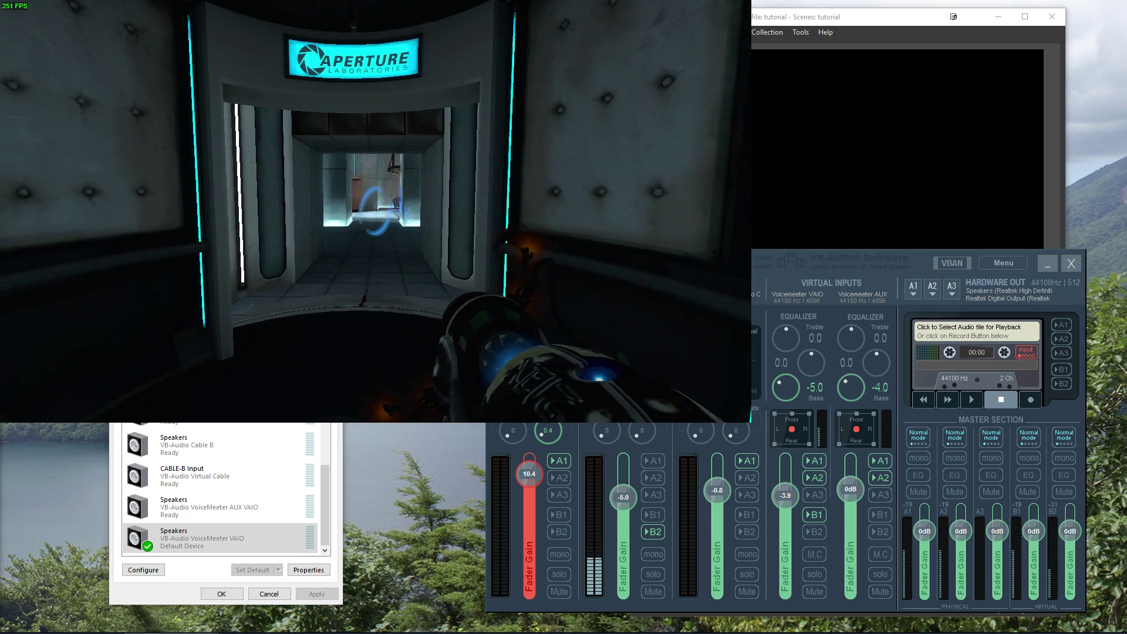
{"action": "left_click", "coordinate": [376, 211]}
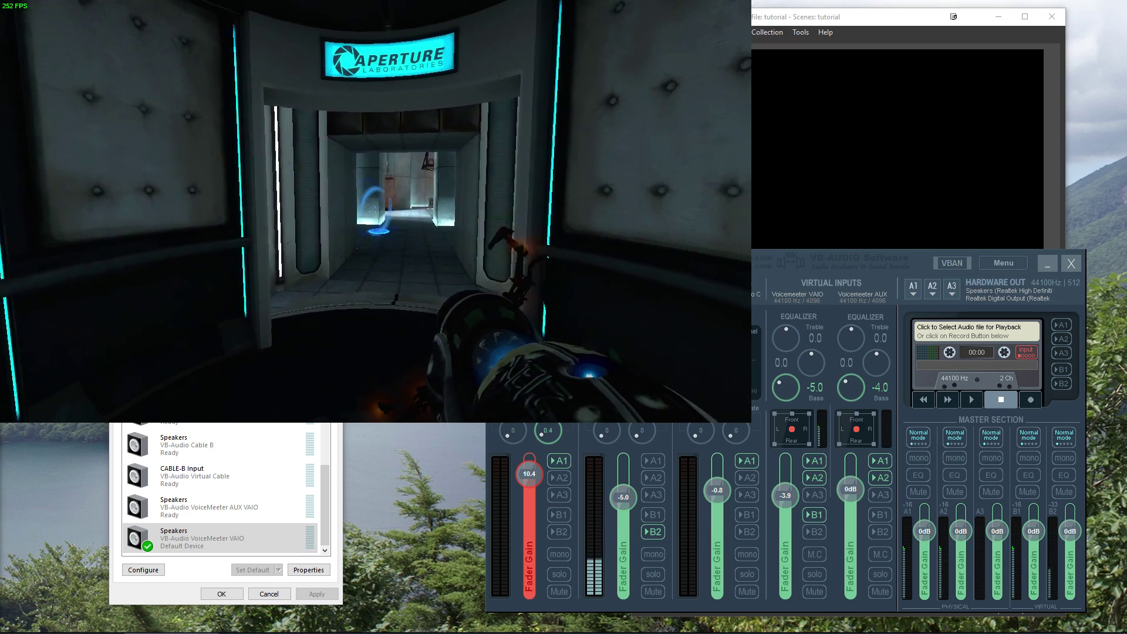
{"action": "left_click", "coordinate": [376, 211]}
{"action": "left_click", "coordinate": [375, 211]}
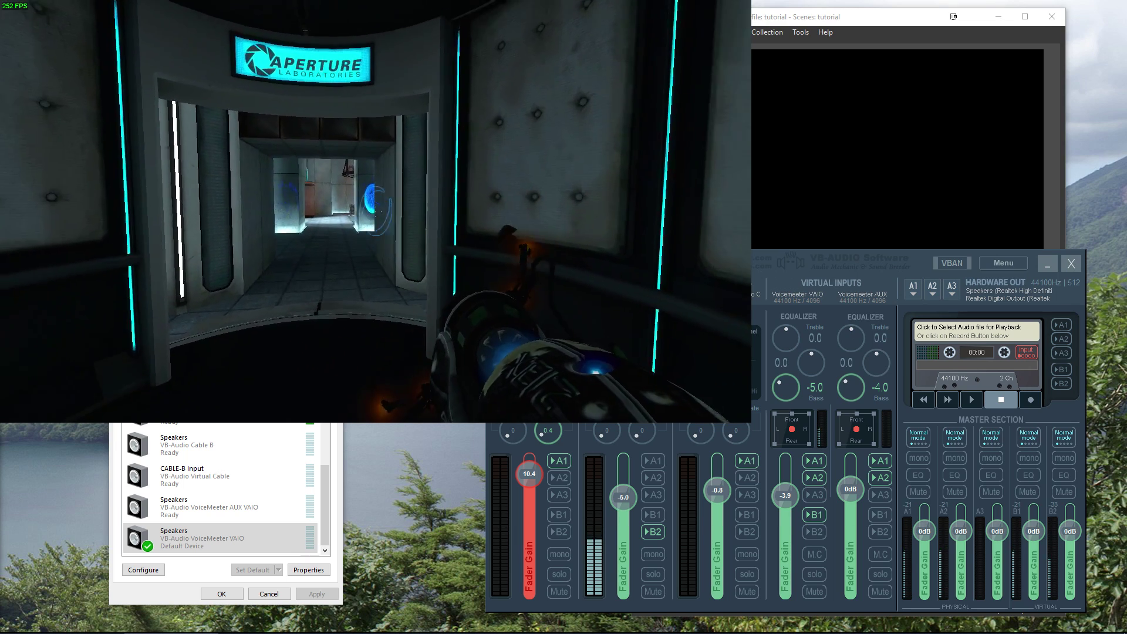
{"action": "left_click", "coordinate": [376, 211]}
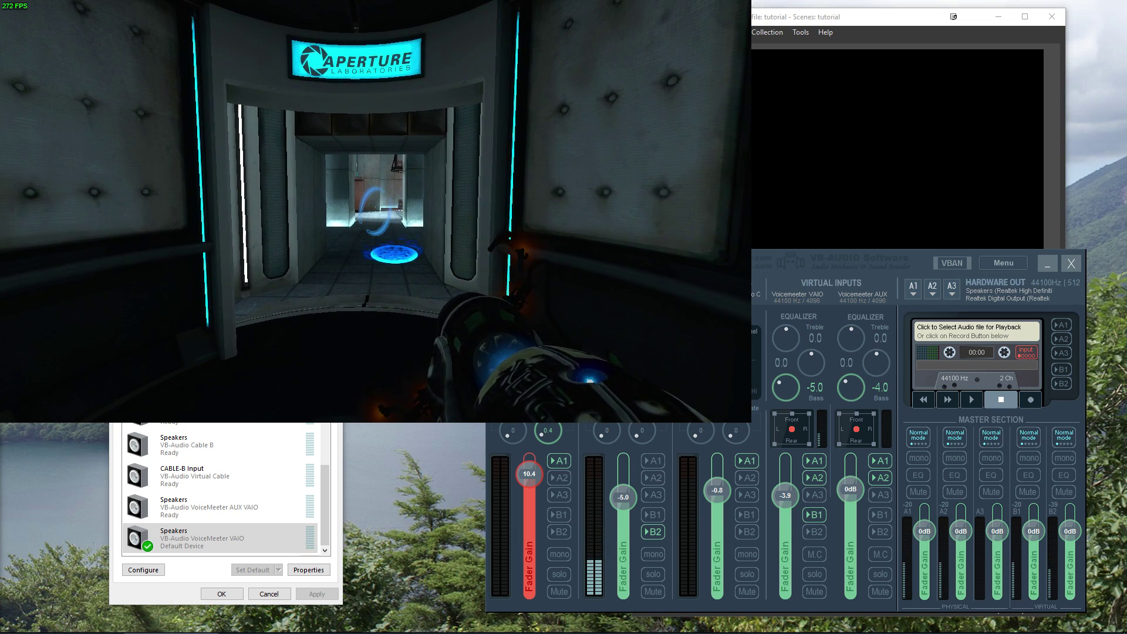
{"action": "key", "text": "grave"}
{"action": "left_click", "coordinate": [885, 37]}
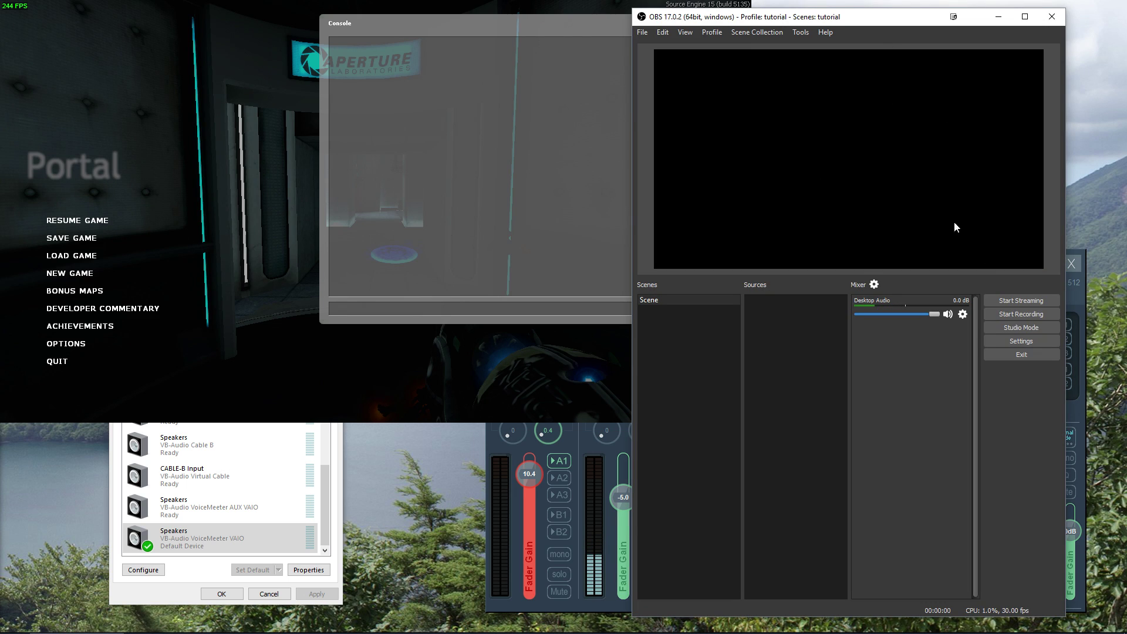
Switch to Voicemeeter and examine the devices available for hardware output A1 without changing the selection
{"action": "left_click", "coordinate": [527, 609]}
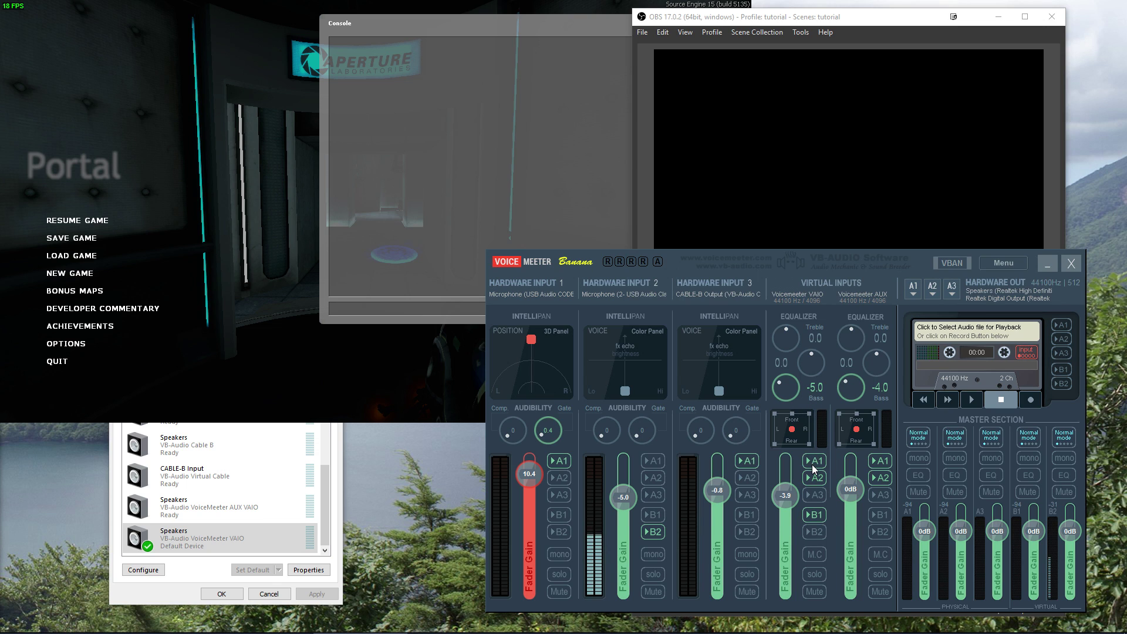
{"action": "left_click", "coordinate": [913, 287]}
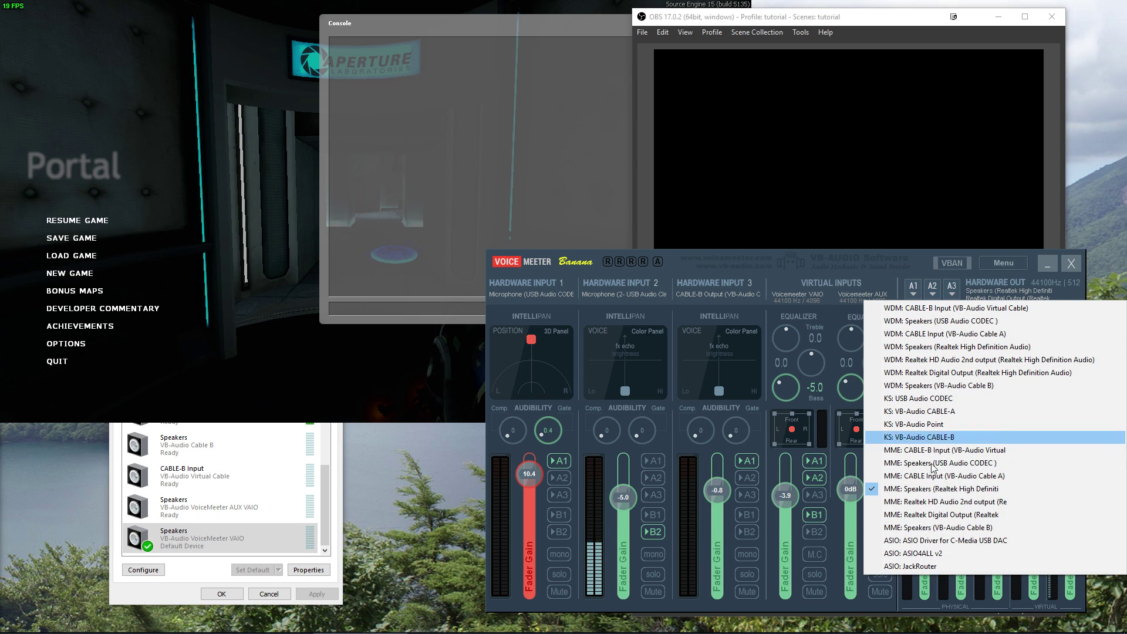
{"action": "left_click", "coordinate": [764, 270]}
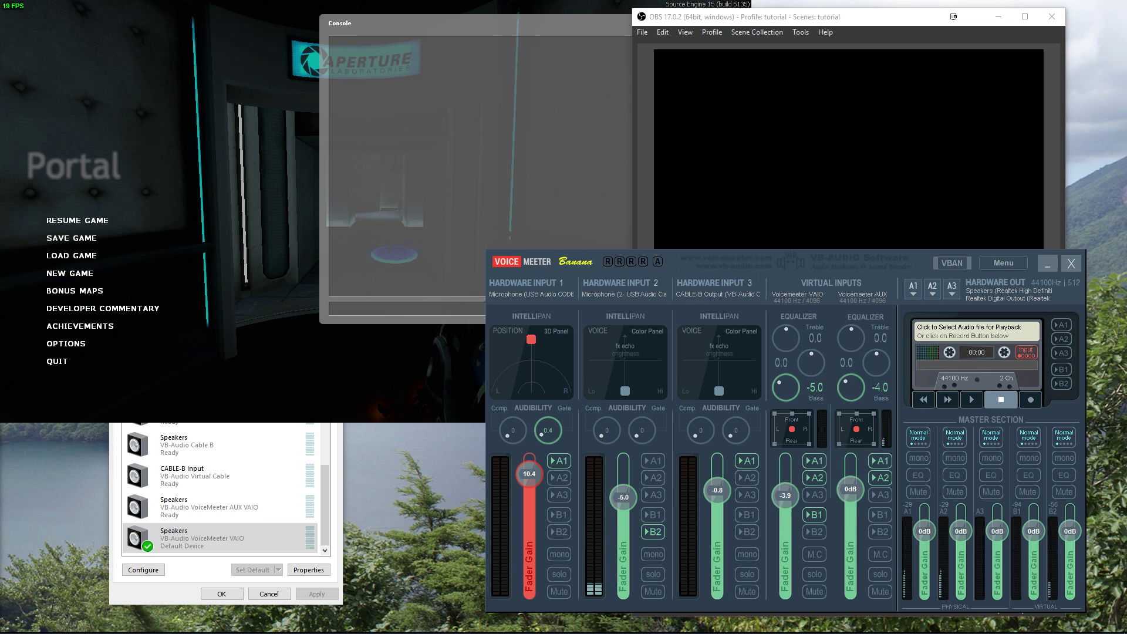
Switch to OBS, add a second scene named Scene 1, and reselect the original Scene
{"action": "left_click", "coordinate": [926, 32]}
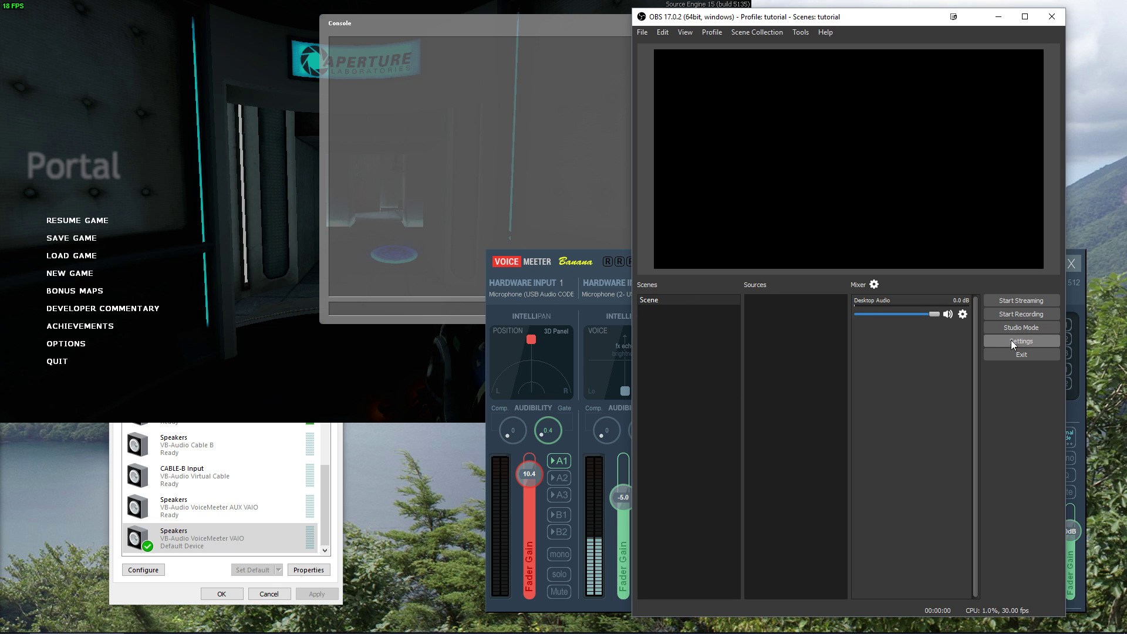
{"action": "right_click", "coordinate": [671, 329]}
{"action": "left_click", "coordinate": [681, 336]}
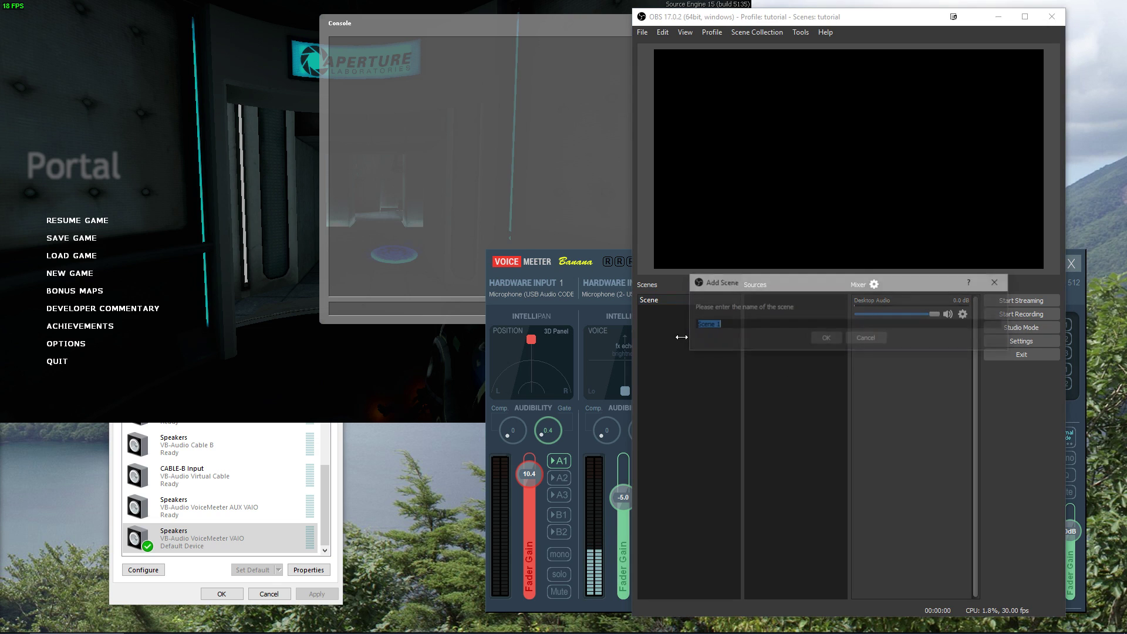
{"action": "left_click", "coordinate": [826, 338]}
{"action": "left_click", "coordinate": [664, 301]}
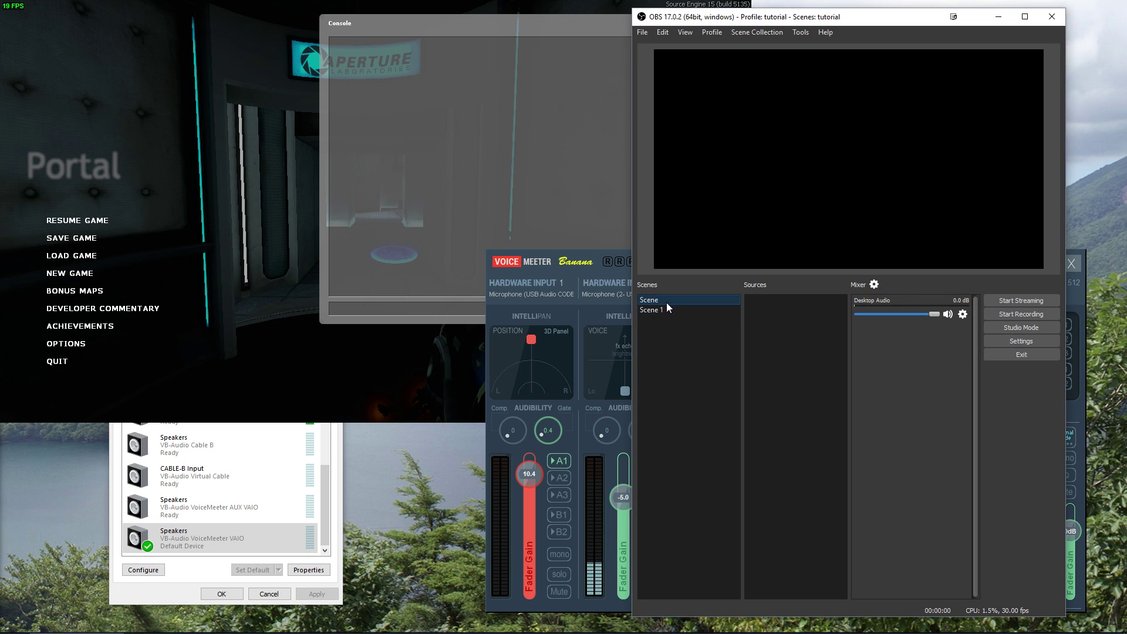
Set the Desktop Audio Device to Disabled in the OBS audio settings and apply the change
{"action": "left_click", "coordinate": [999, 340]}
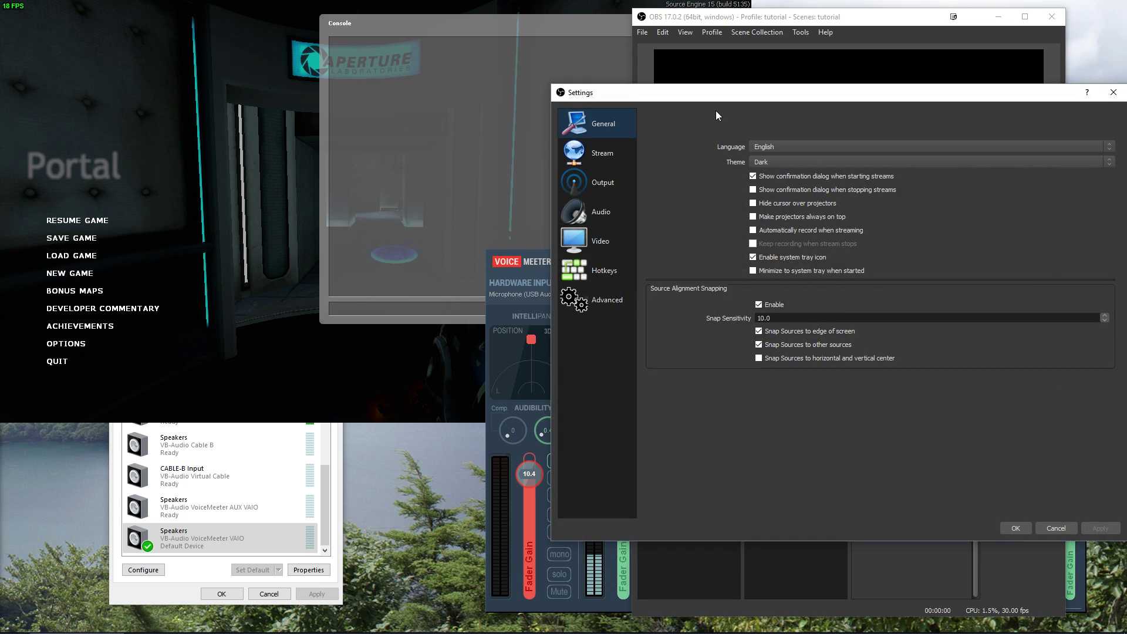
{"action": "left_click_drag", "start_coordinate": [697, 93], "coordinate": [209, 96]}
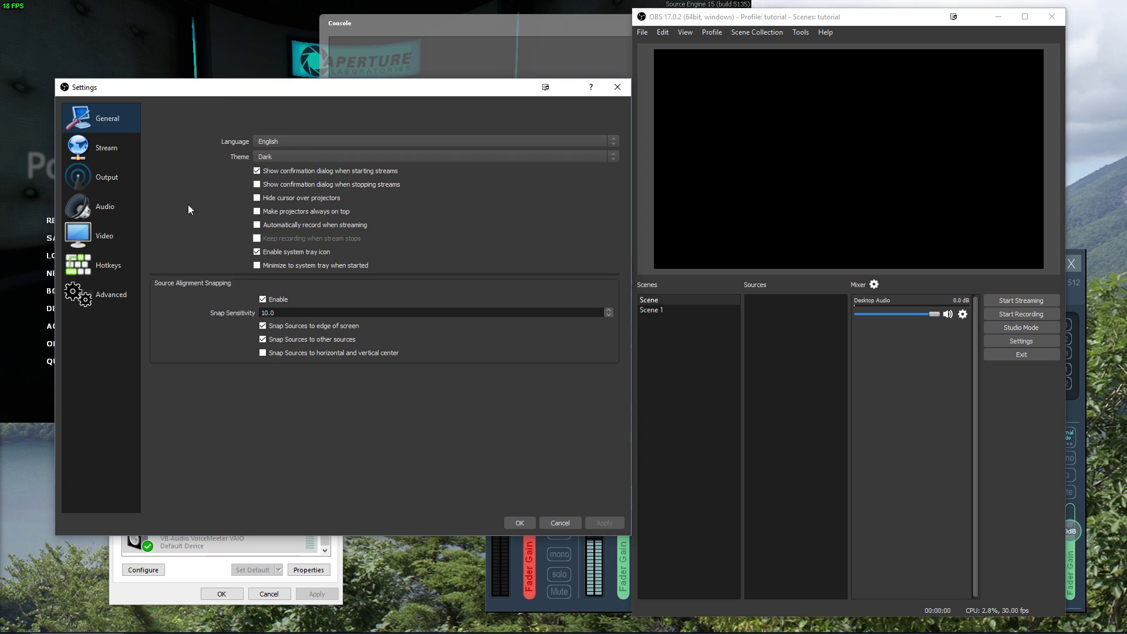
{"action": "left_click", "coordinate": [101, 205]}
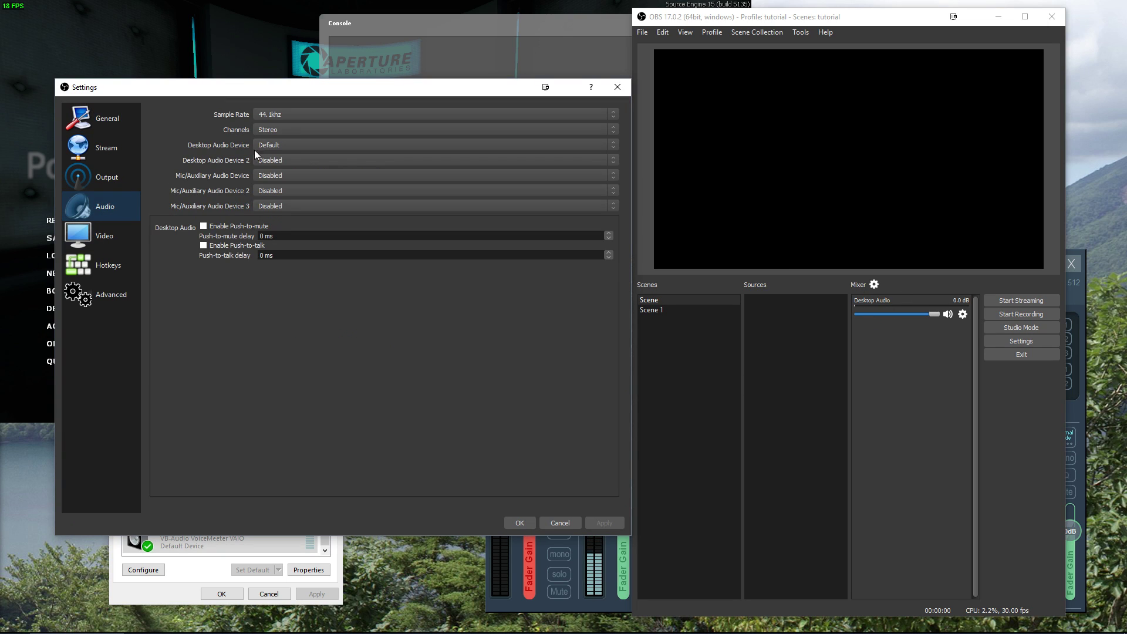
{"action": "left_click", "coordinate": [277, 149]}
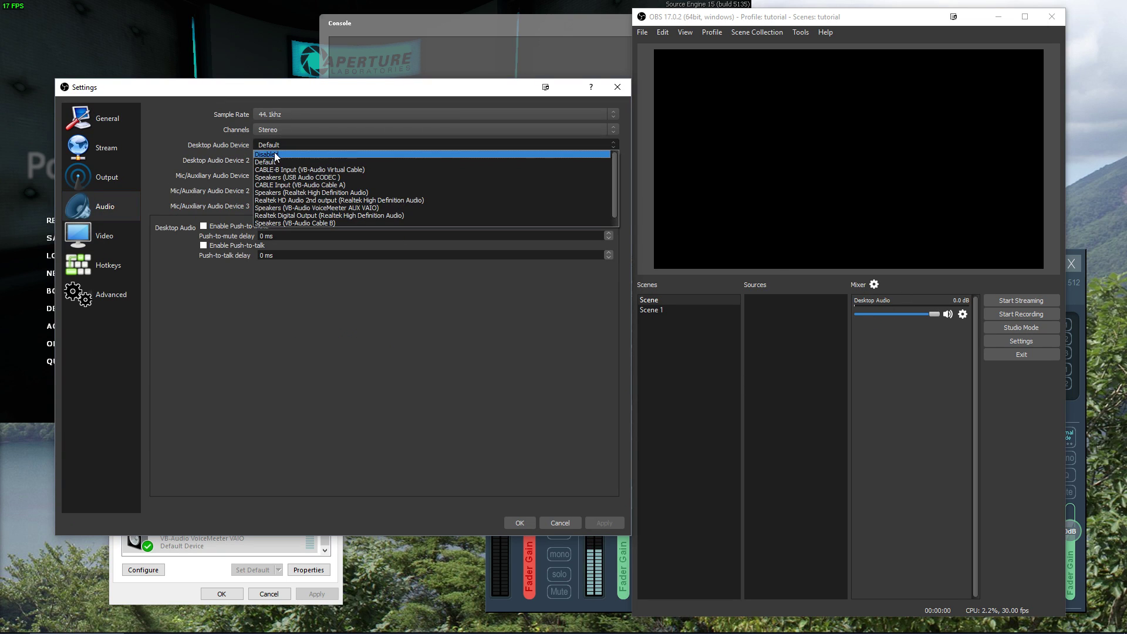
{"action": "left_click", "coordinate": [287, 155]}
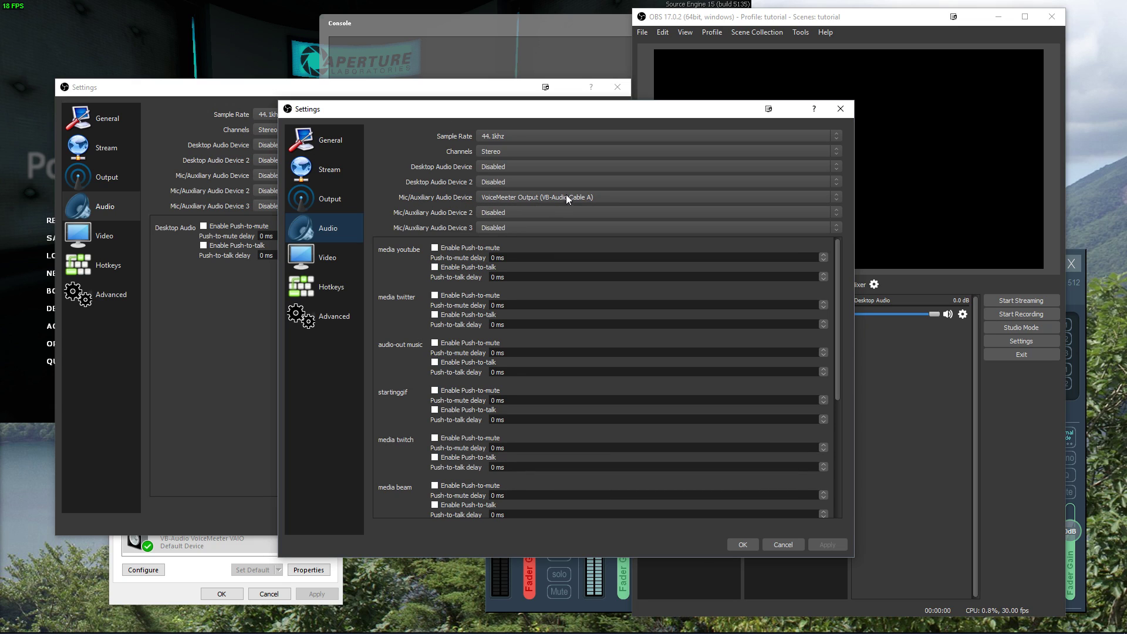
{"action": "left_click", "coordinate": [846, 114]}
{"action": "left_click_drag", "start_coordinate": [304, 101], "coordinate": [338, 109]}
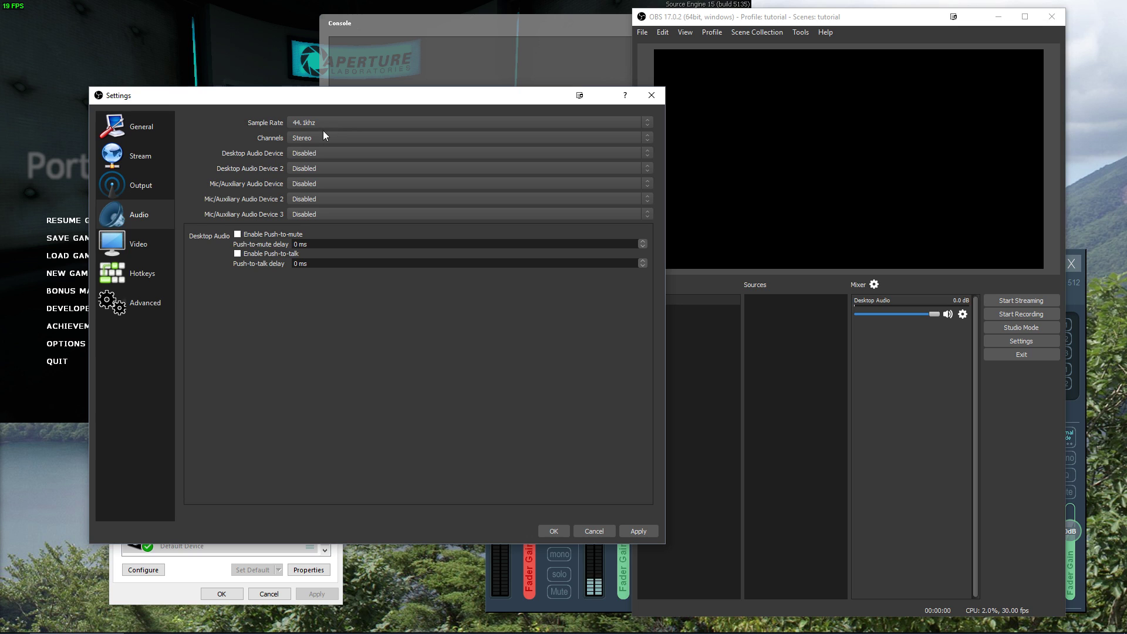
{"action": "left_click", "coordinate": [640, 531]}
{"action": "left_click", "coordinate": [553, 531]}
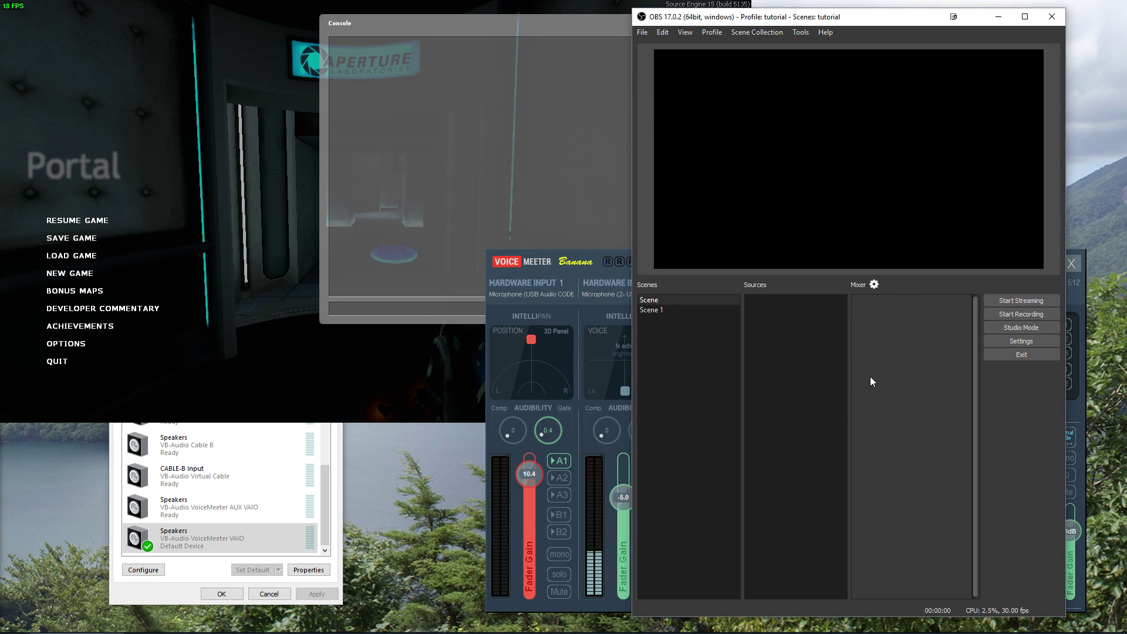
Add an Image source to Scene using portal.png from the obsstudio images/games folder
{"action": "right_click", "coordinate": [779, 311]}
{"action": "mouse_move", "coordinate": [804, 322]}
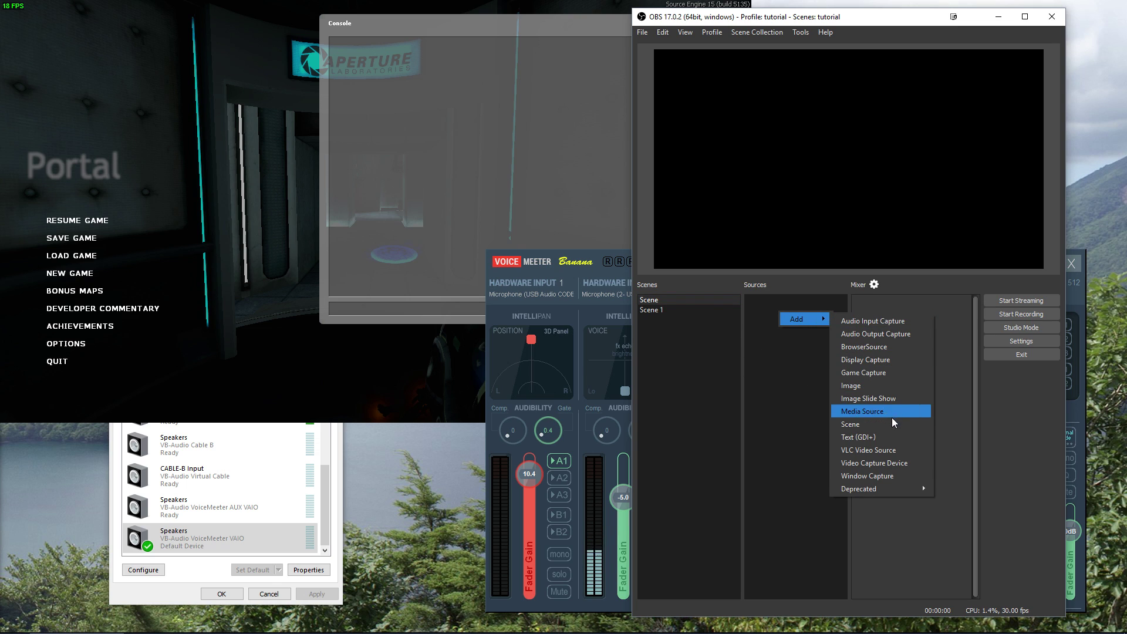
{"action": "left_click", "coordinate": [865, 388]}
{"action": "left_click", "coordinate": [864, 396]}
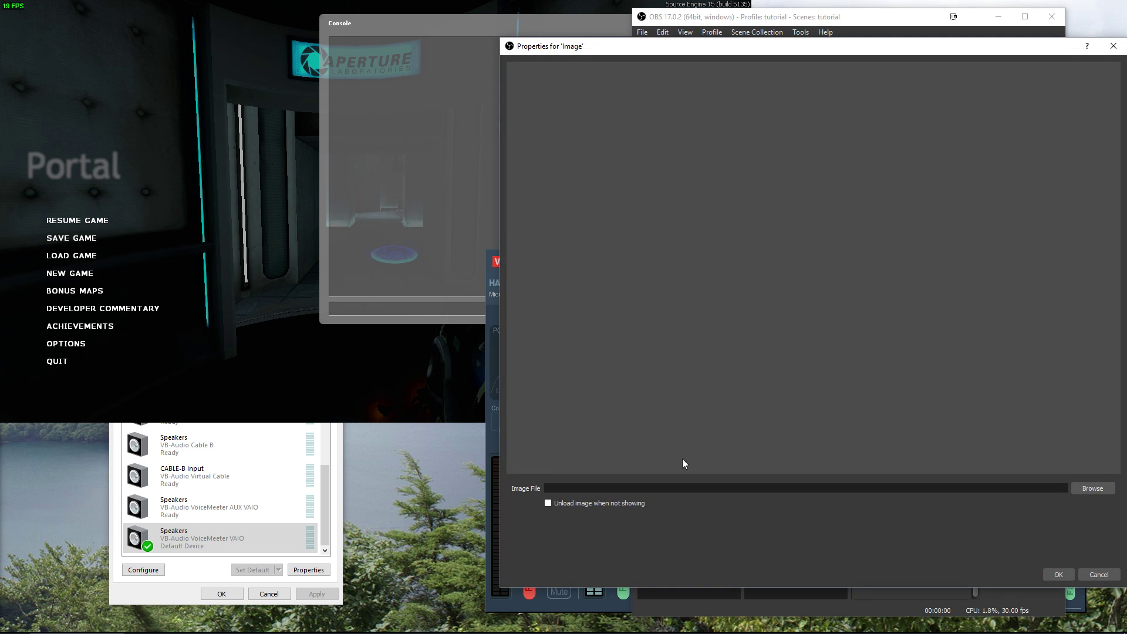
{"action": "left_click", "coordinate": [1080, 492]}
{"action": "scroll", "coordinate": [657, 284], "scroll_direction": "down", "scroll_amount": 3}
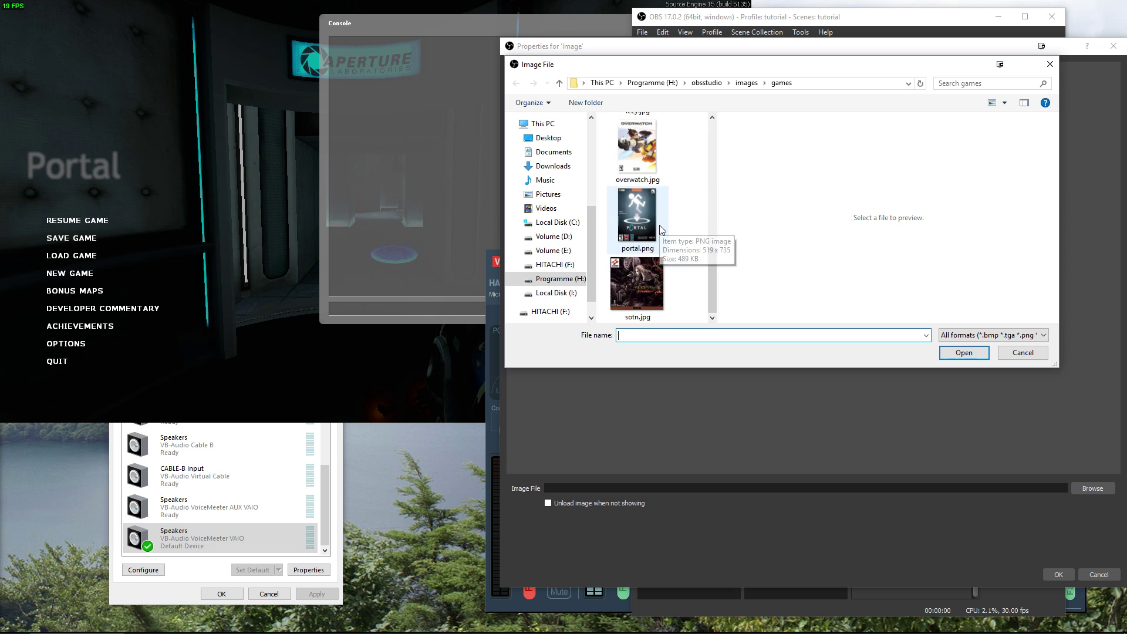
{"action": "double_click", "coordinate": [639, 216]}
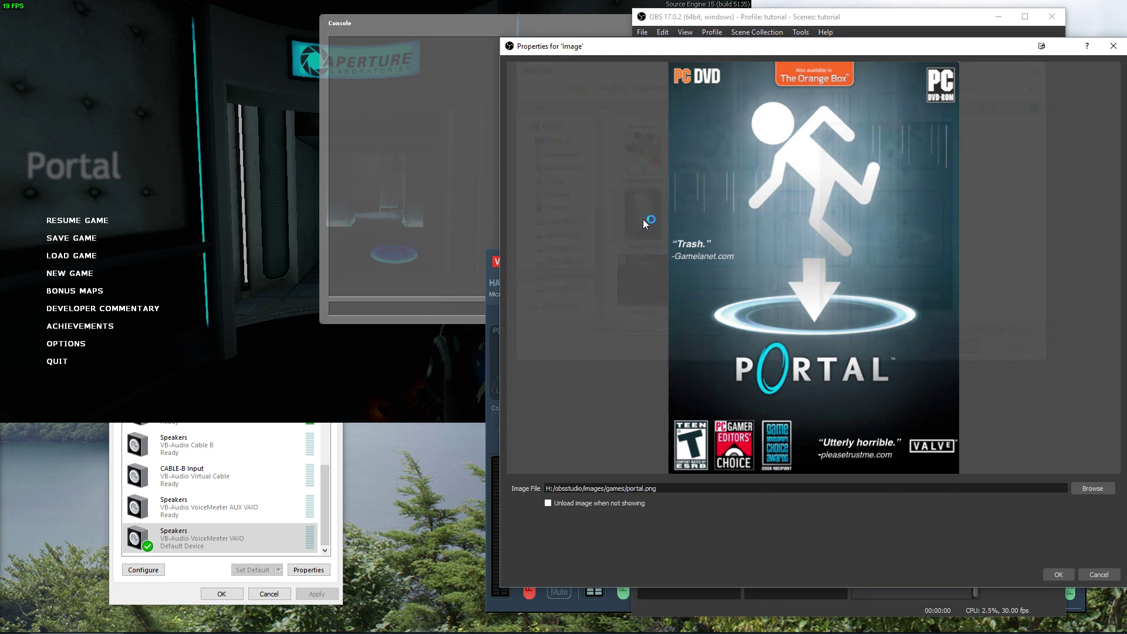
{"action": "left_click", "coordinate": [1057, 574]}
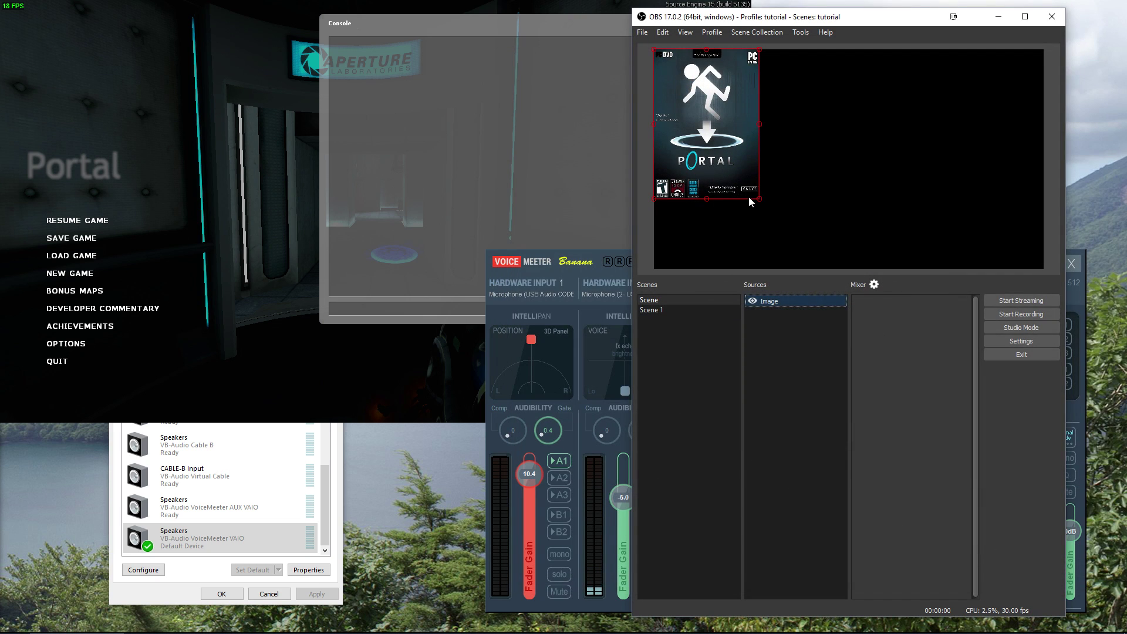
Enlarge the Portal cover image to the full canvas height and centre it horizontally in the preview
{"action": "left_click_drag", "start_coordinate": [763, 202], "coordinate": [807, 267]}
{"action": "left_click_drag", "start_coordinate": [731, 182], "coordinate": [844, 182]}
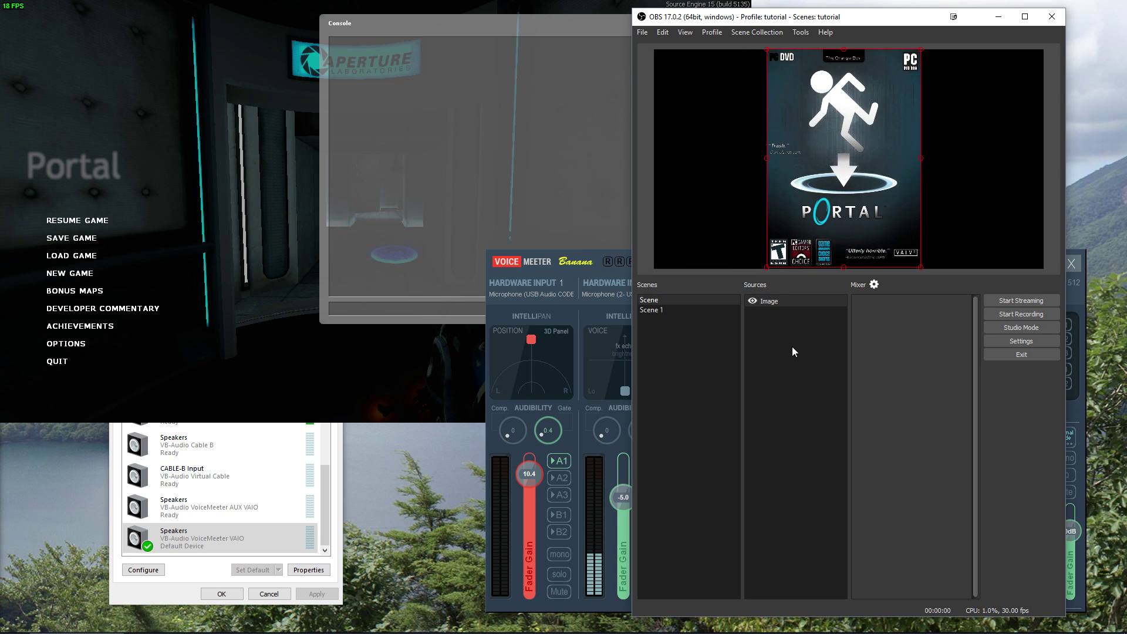
Add an Audio Output Capture source named music to Scene, capturing Speakers (VB-Audio VoiceMeeter AUX VAIO)
{"action": "right_click", "coordinate": [802, 333]}
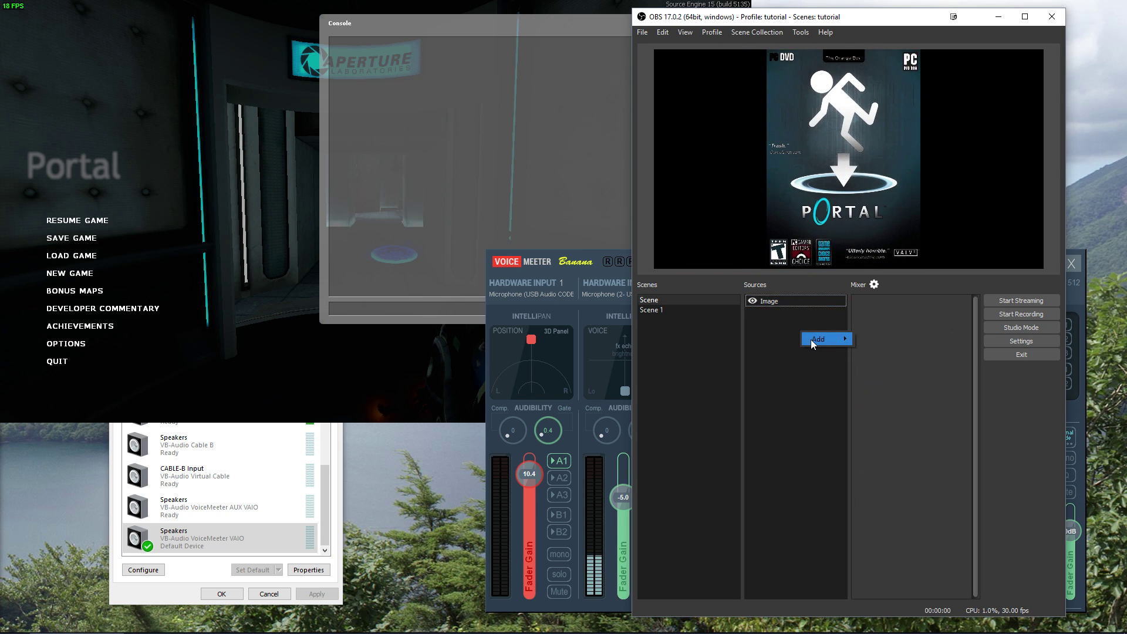
{"action": "mouse_move", "coordinate": [816, 339]}
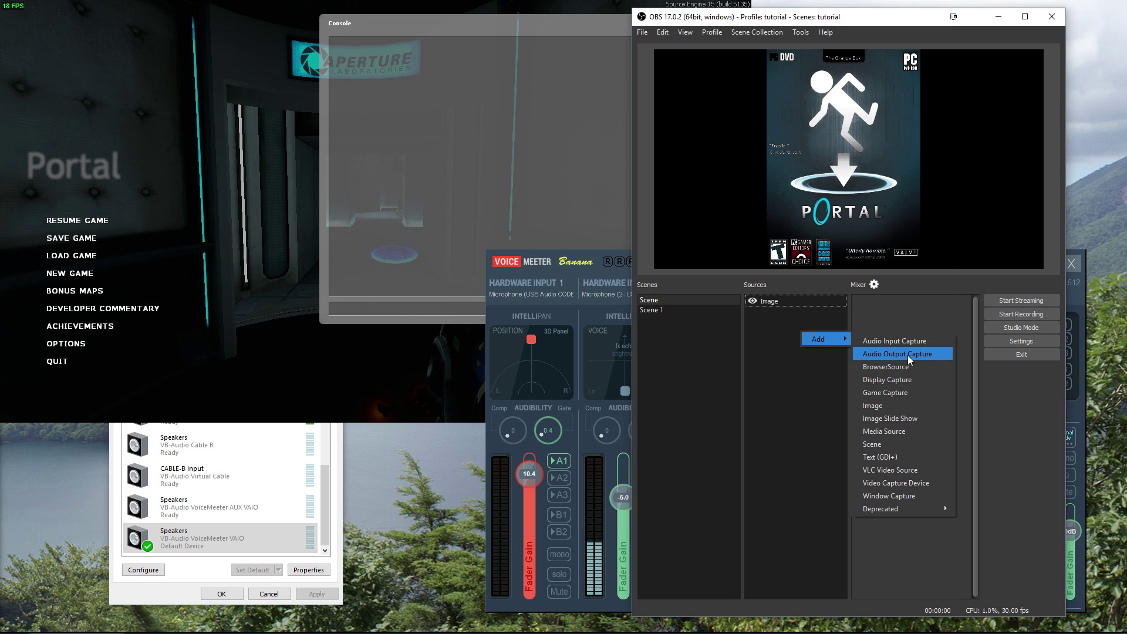
{"action": "left_click", "coordinate": [907, 355]}
{"action": "left_click_drag", "start_coordinate": [820, 255], "coordinate": [632, 248]}
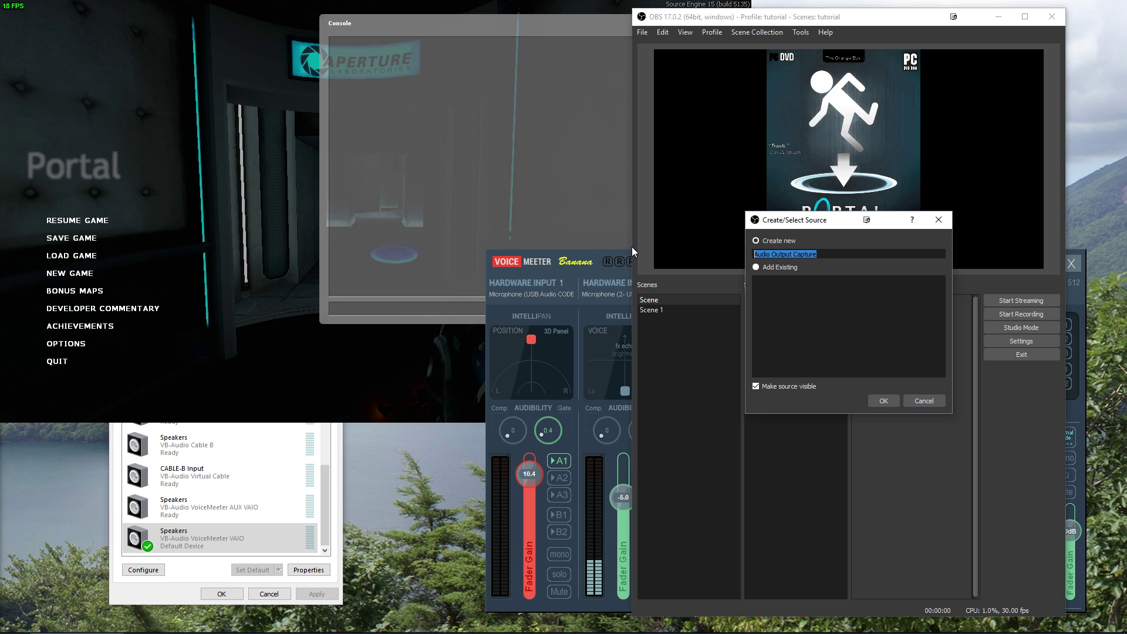
{"action": "type", "text": "music"}
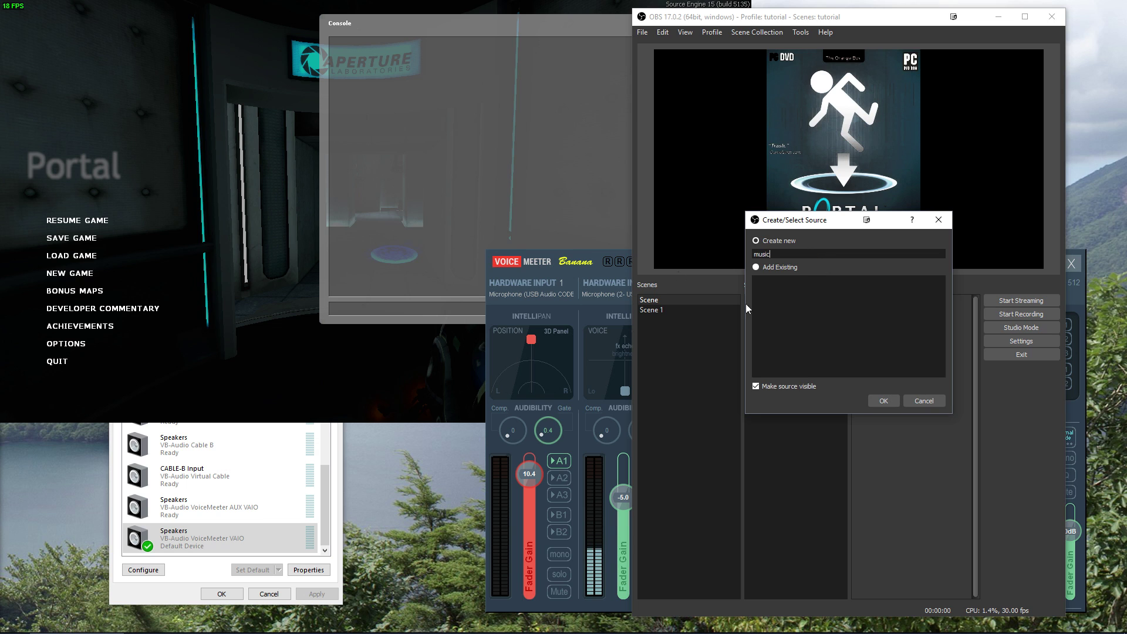
{"action": "left_click", "coordinate": [886, 400]}
{"action": "left_click", "coordinate": [831, 488]}
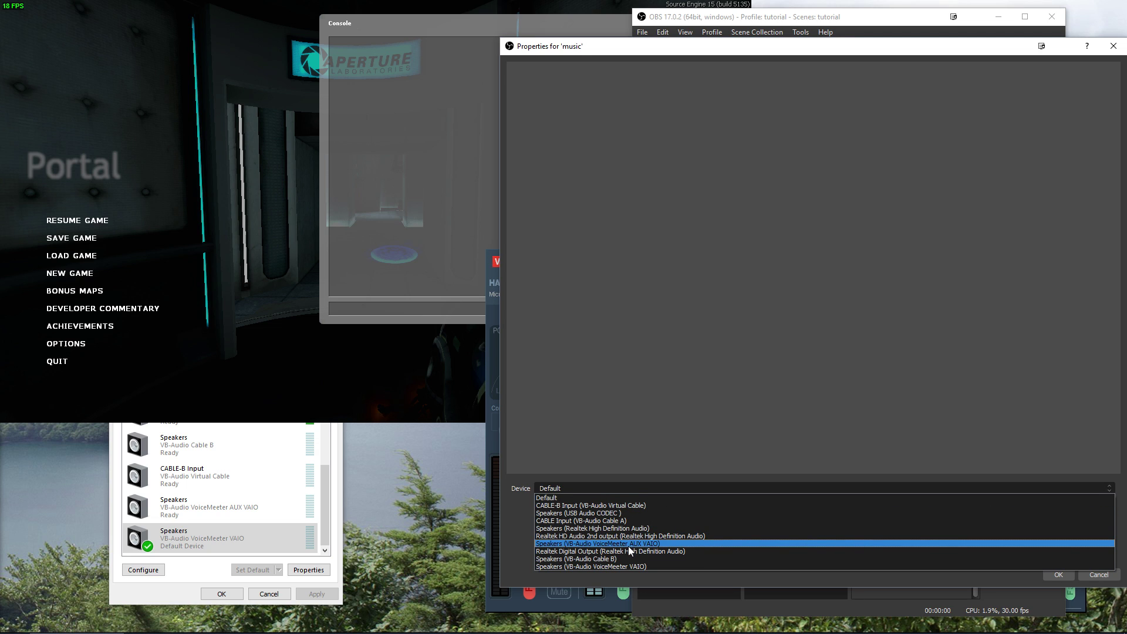
{"action": "left_click", "coordinate": [661, 542]}
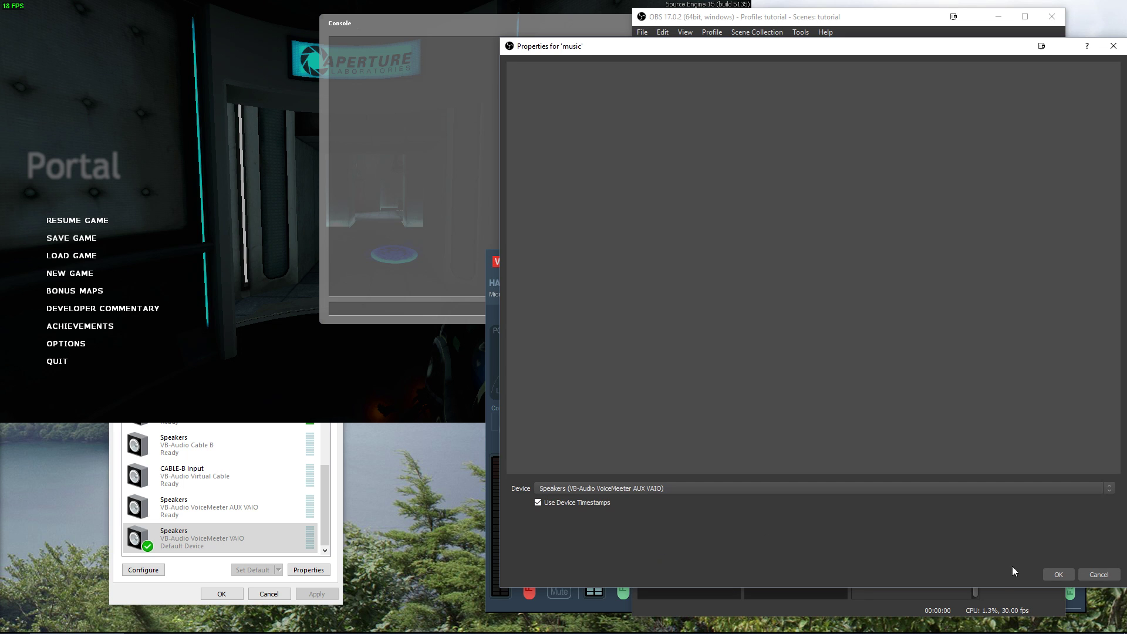
{"action": "left_click", "coordinate": [1065, 574]}
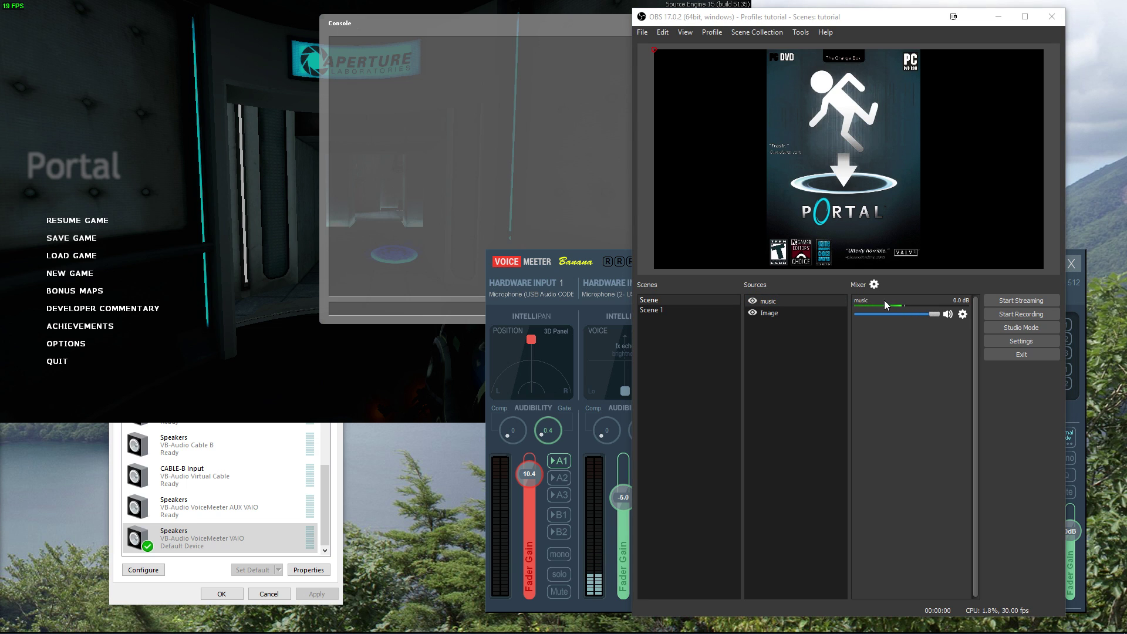
Resume Portal and fire the portal gun to check whether game sound reaches the music source in the OBS mixer
{"action": "left_click", "coordinate": [330, 191]}
{"action": "key", "text": "Escape"}
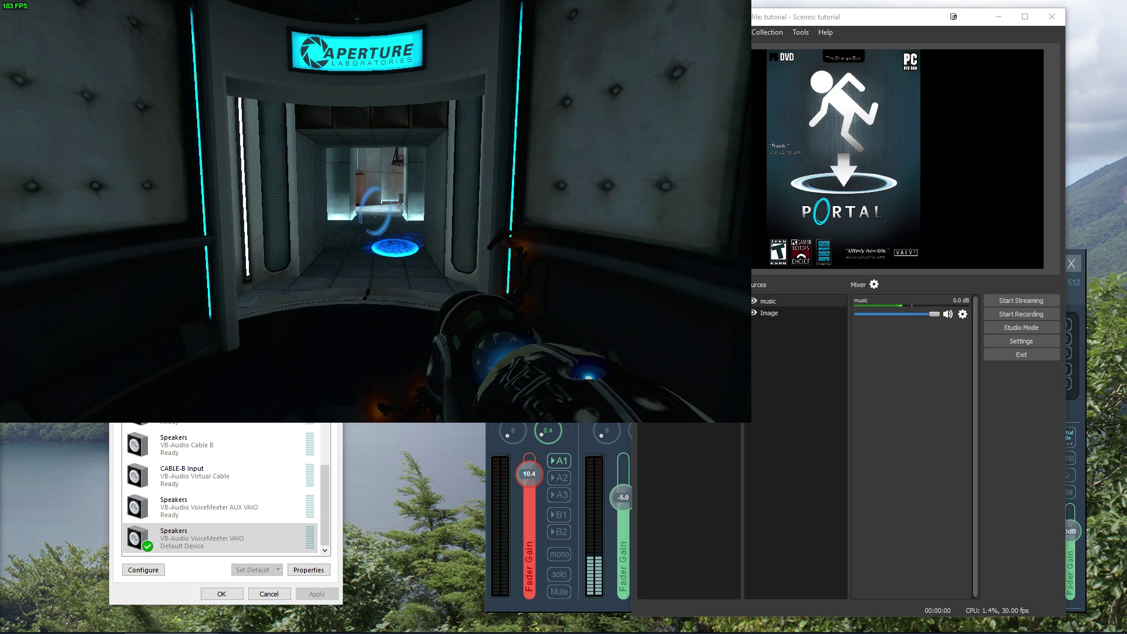
{"action": "key", "text": "Escape"}
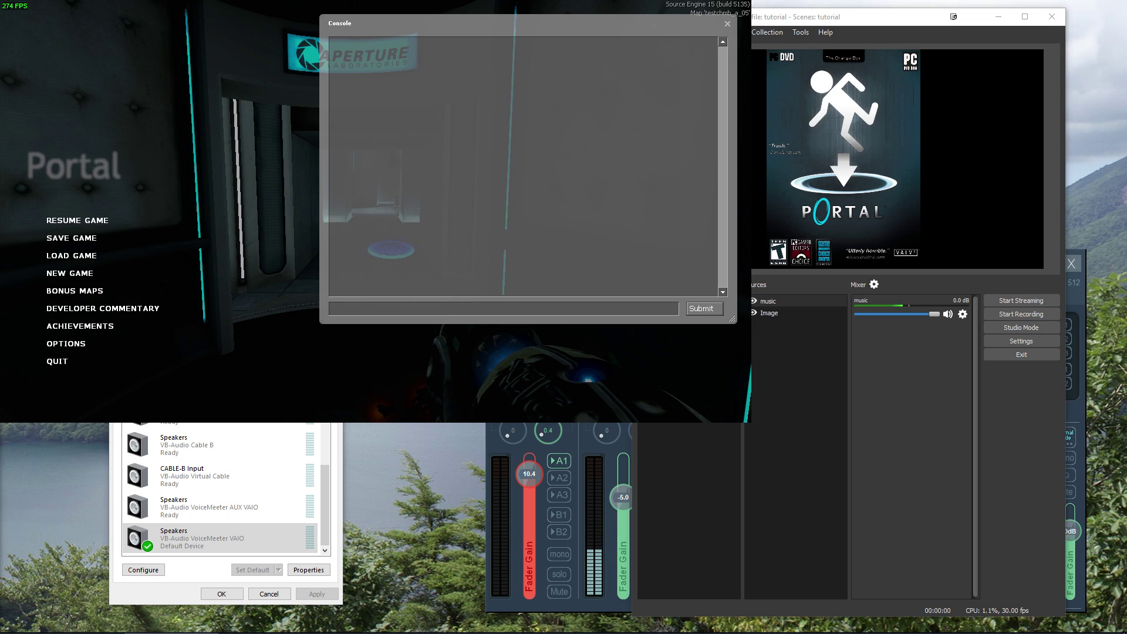
{"action": "key", "text": "Escape"}
{"action": "right_click", "coordinate": [376, 211]}
{"action": "left_click", "coordinate": [375, 211]}
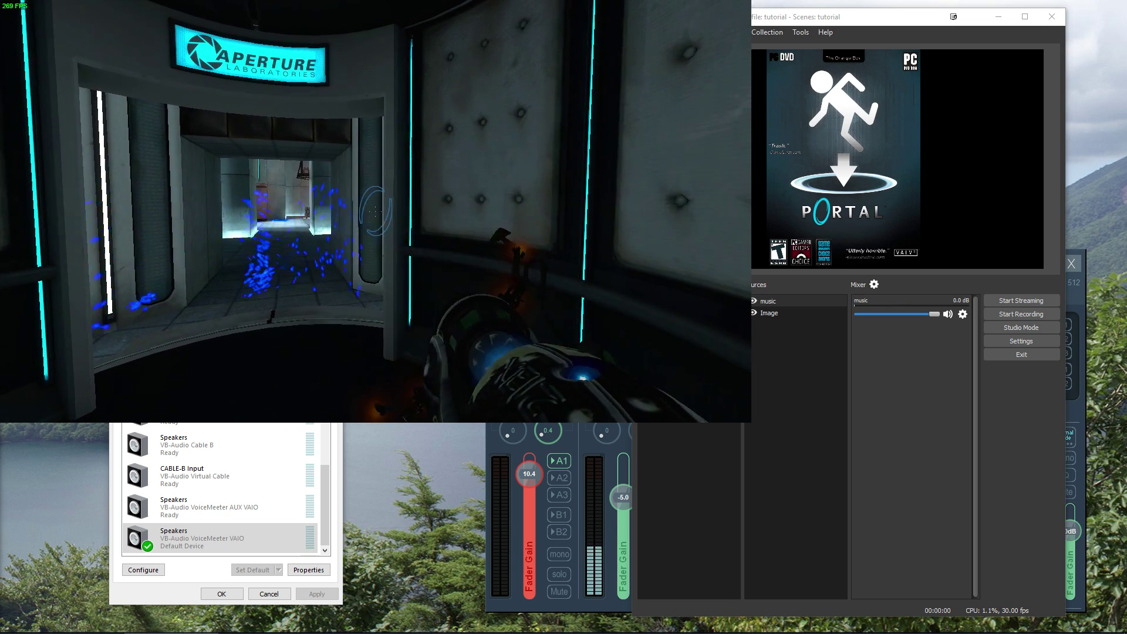
{"action": "left_click", "coordinate": [376, 211]}
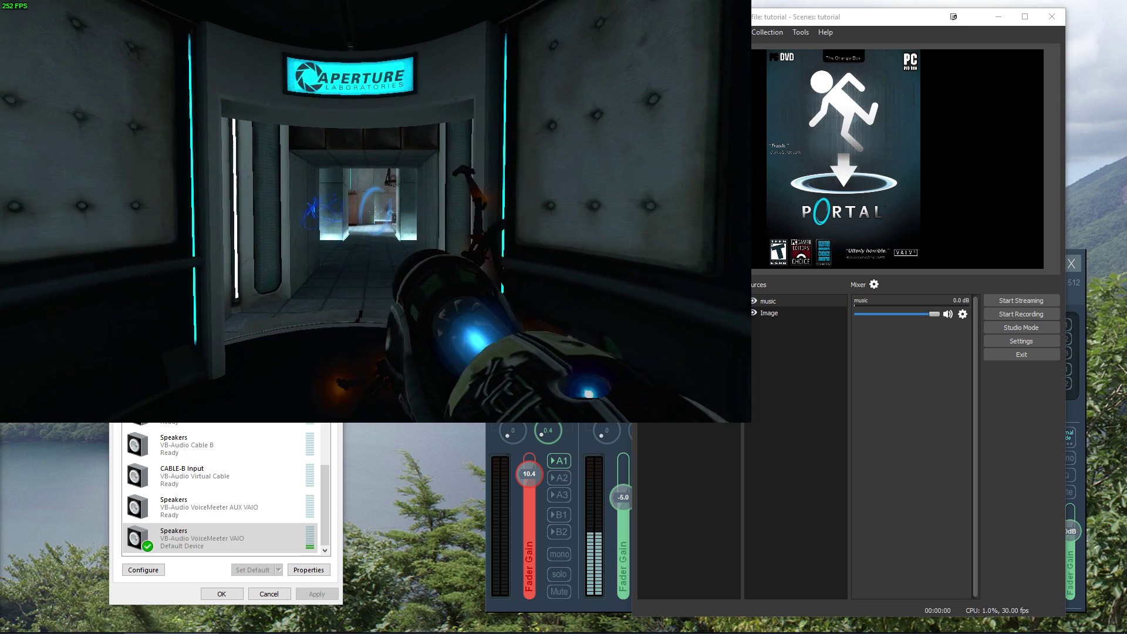
{"action": "key", "text": "alt+Tab"}
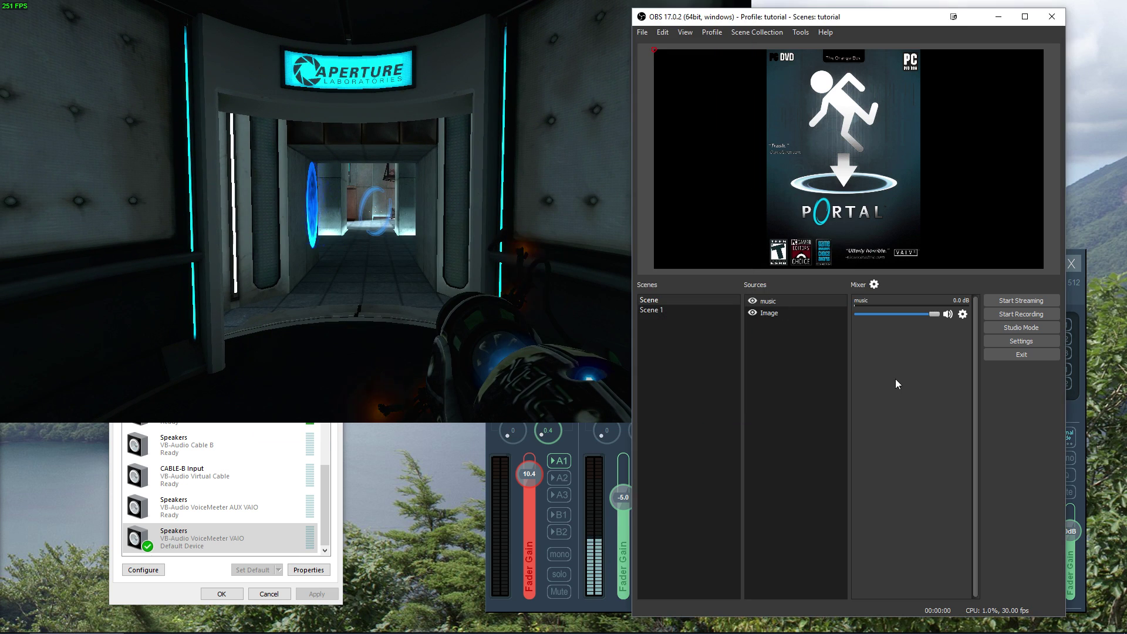
Add an Audio Output Capture source to Scene 1 using Speakers (VB-Audio VoiceMeeter VAIO), and check its level with game sound
{"action": "right_click", "coordinate": [783, 344]}
{"action": "left_click", "coordinate": [682, 322]}
{"action": "left_click", "coordinate": [652, 310]}
{"action": "right_click", "coordinate": [796, 328]}
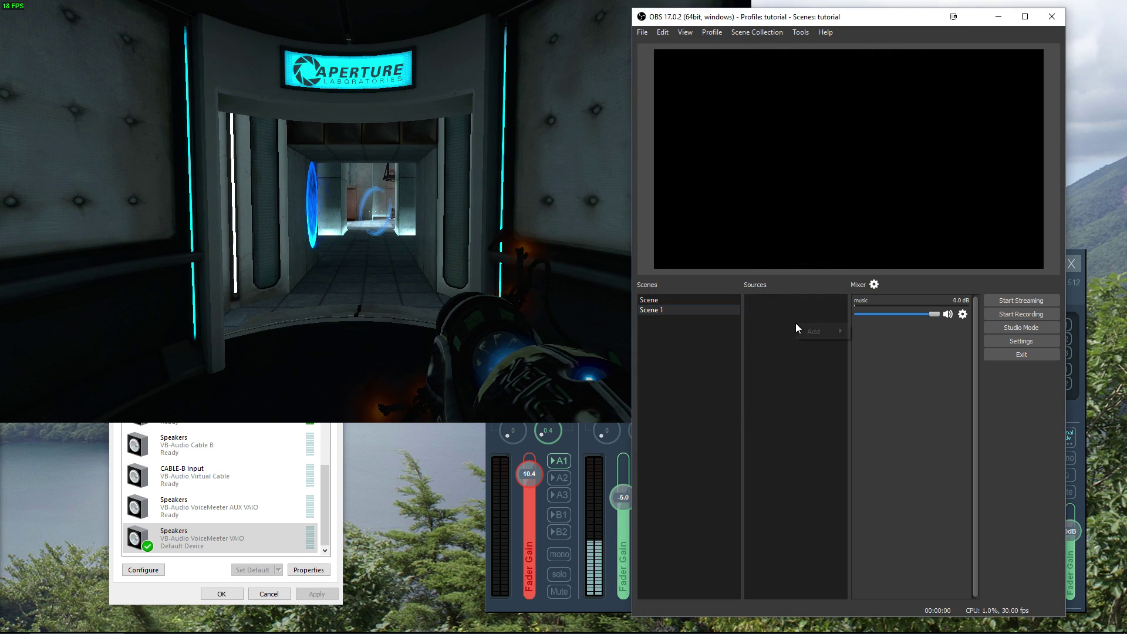
{"action": "mouse_move", "coordinate": [814, 331]}
{"action": "left_click", "coordinate": [931, 346]}
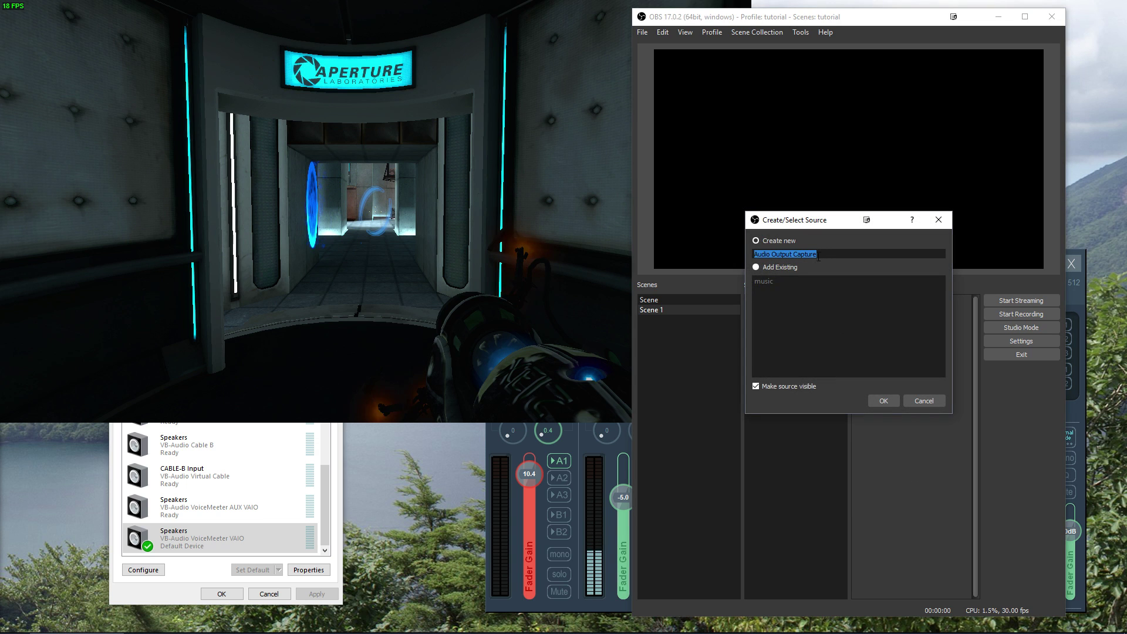
{"action": "left_click", "coordinate": [882, 401]}
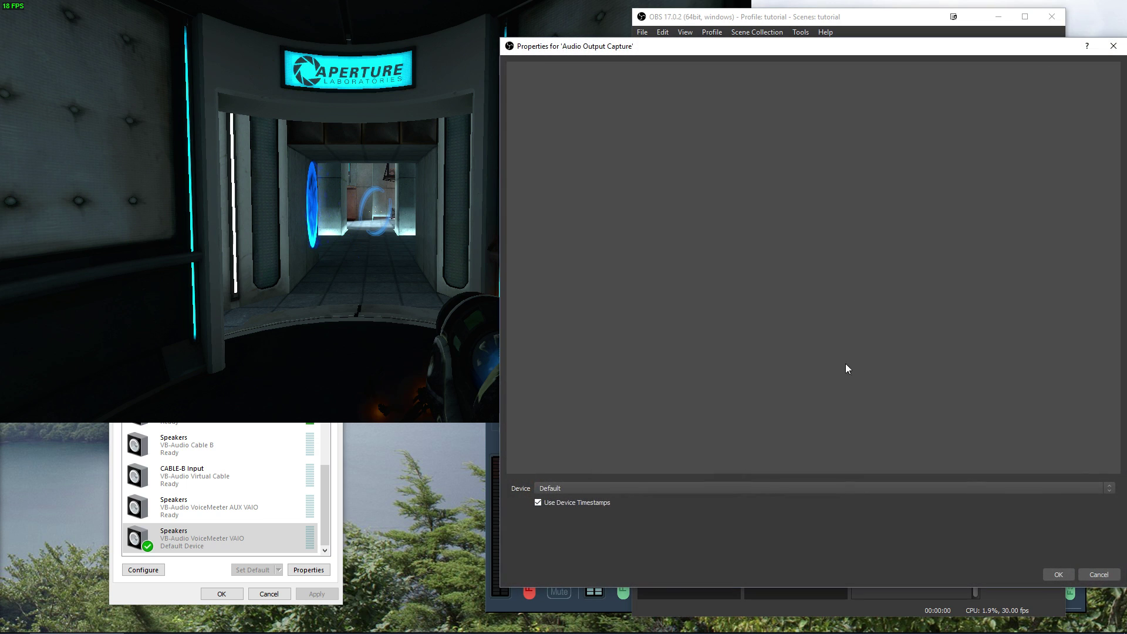
{"action": "left_click", "coordinate": [616, 489]}
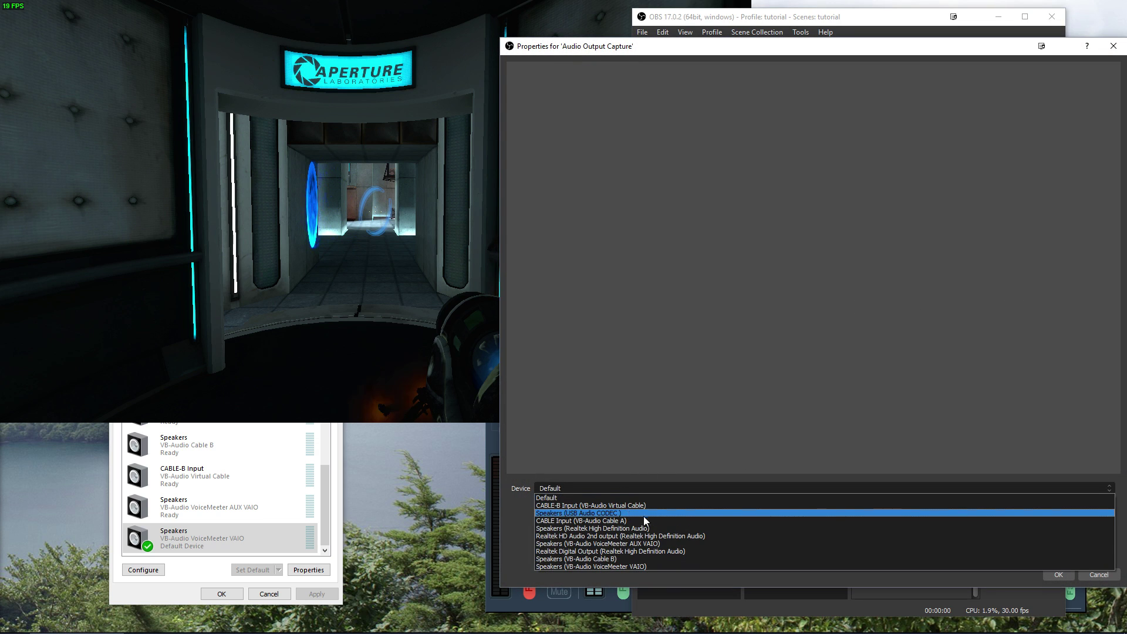
{"action": "left_click", "coordinate": [649, 565]}
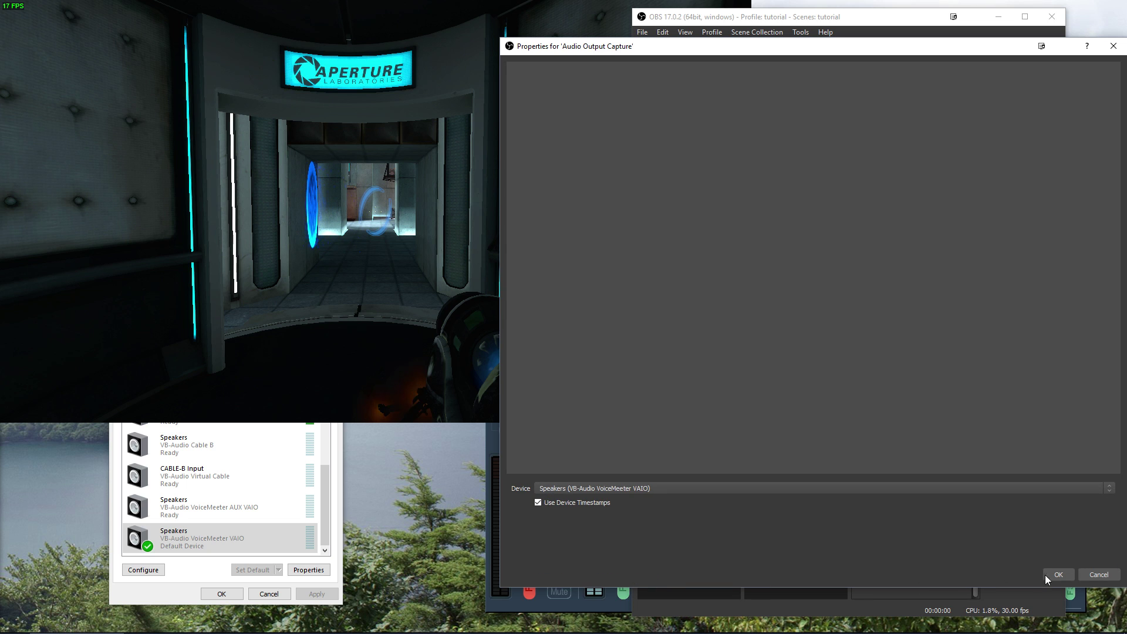
{"action": "left_click", "coordinate": [1058, 575]}
{"action": "key", "text": "alt+Tab"}
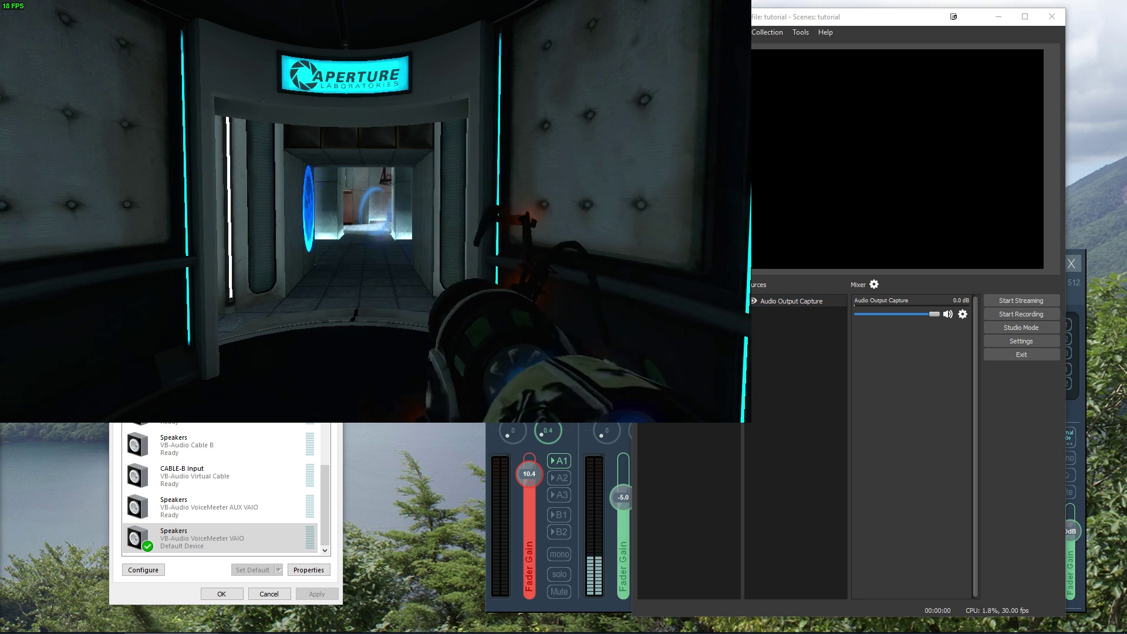
{"action": "left_click", "coordinate": [864, 320]}
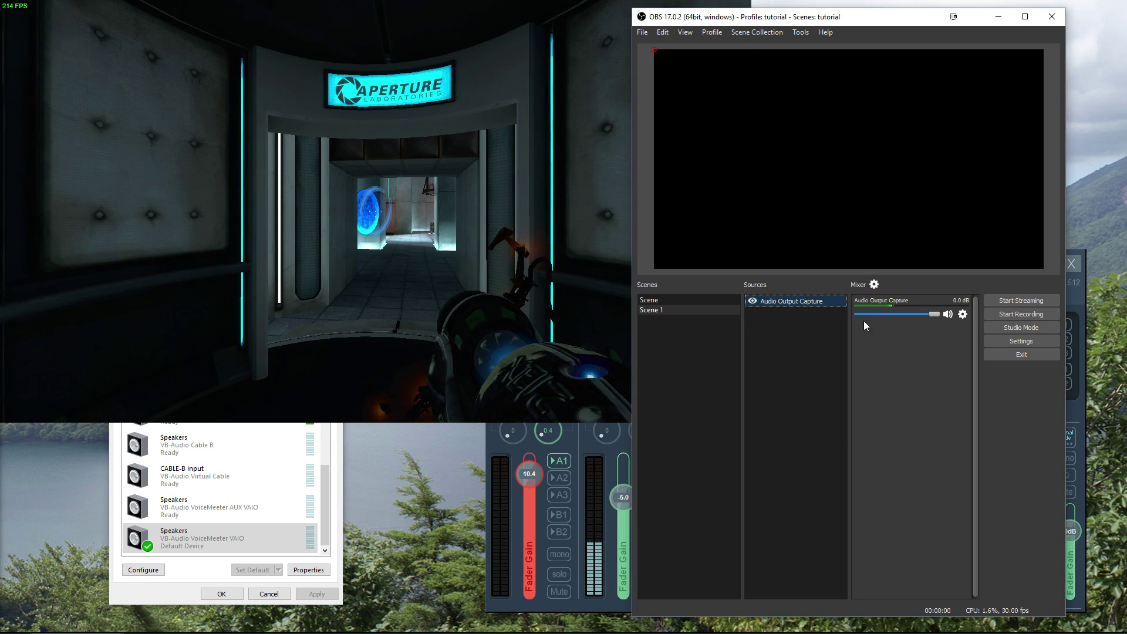
Add an Audio Input Capture source to Scene 1 using VoiceMeeter Output (VB-Audio Cable A), and check the mixer while playing Portal
{"action": "right_click", "coordinate": [758, 338]}
{"action": "mouse_move", "coordinate": [786, 345]}
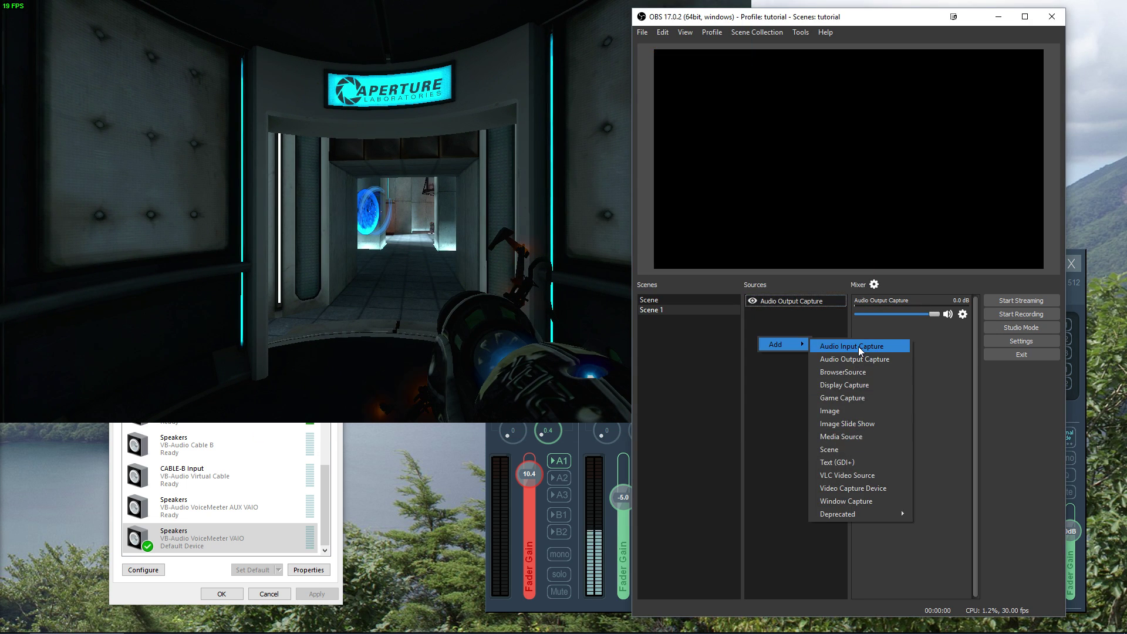
{"action": "left_click", "coordinate": [857, 346]}
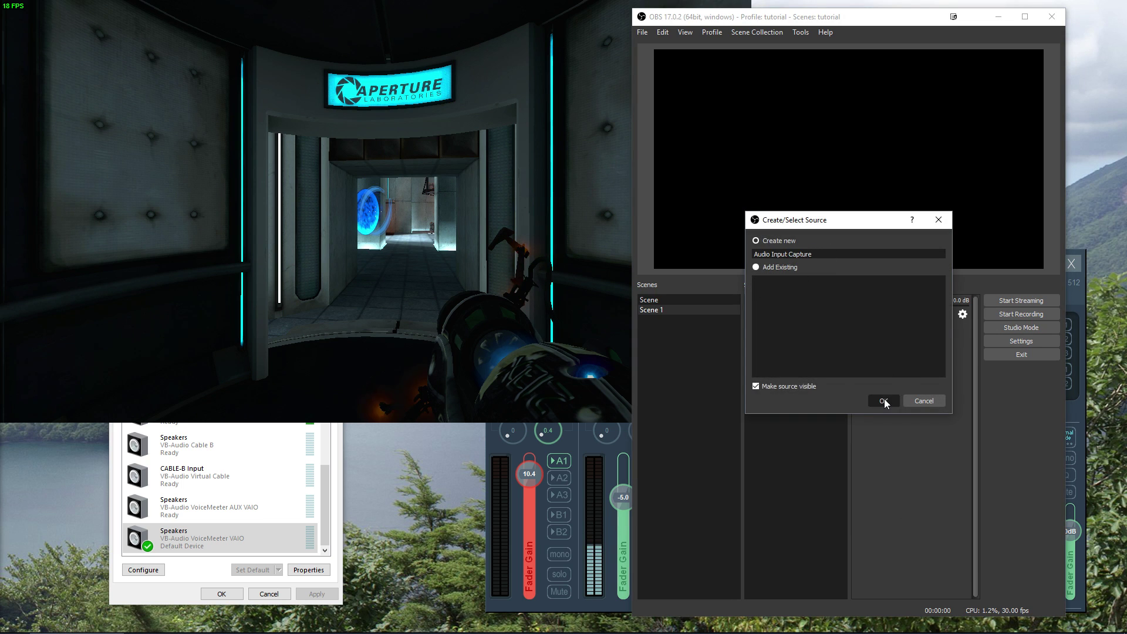
{"action": "left_click", "coordinate": [884, 402]}
{"action": "left_click", "coordinate": [593, 493]}
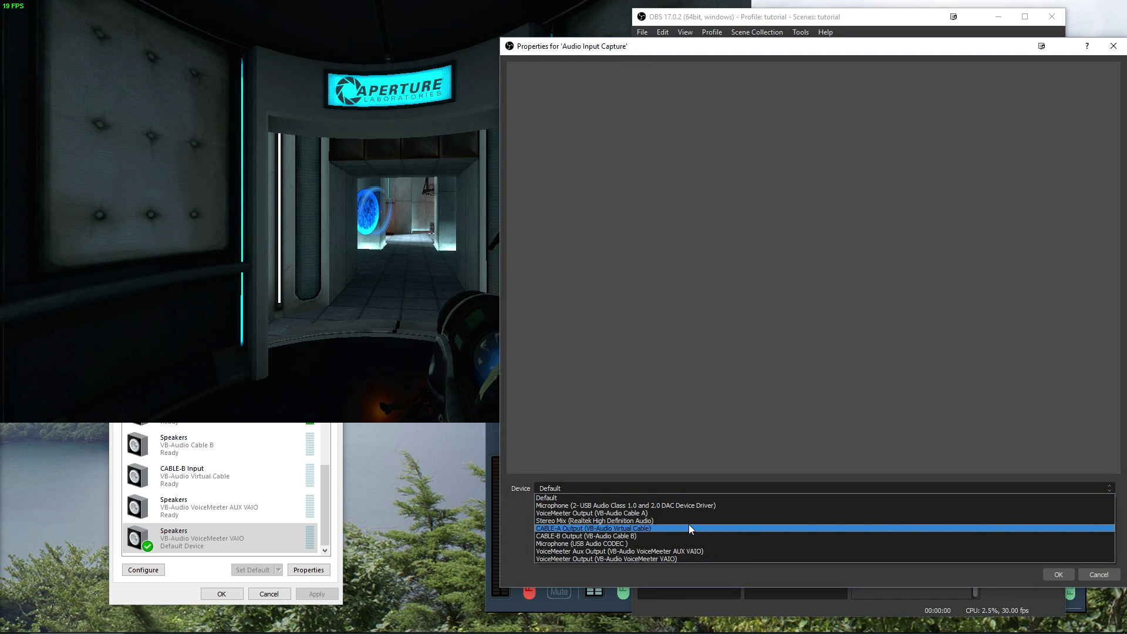
{"action": "left_click", "coordinate": [657, 514]}
{"action": "left_click", "coordinate": [1058, 575]}
{"action": "key", "text": "alt+Tab"}
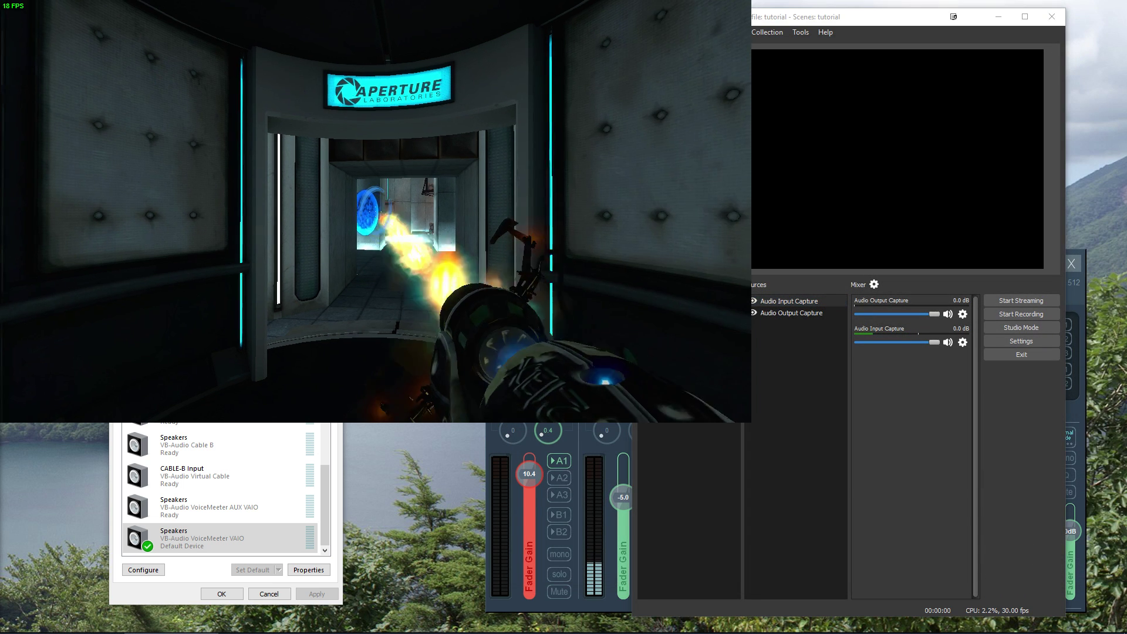
{"action": "key", "text": "alt+Tab"}
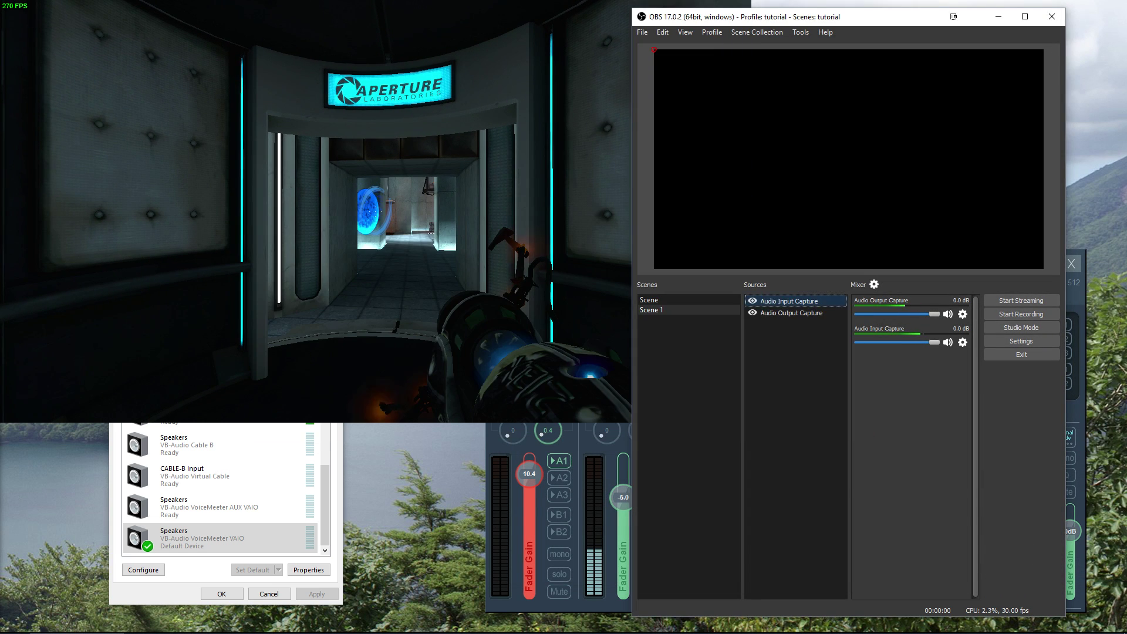
{"action": "right_click", "coordinate": [667, 350]}
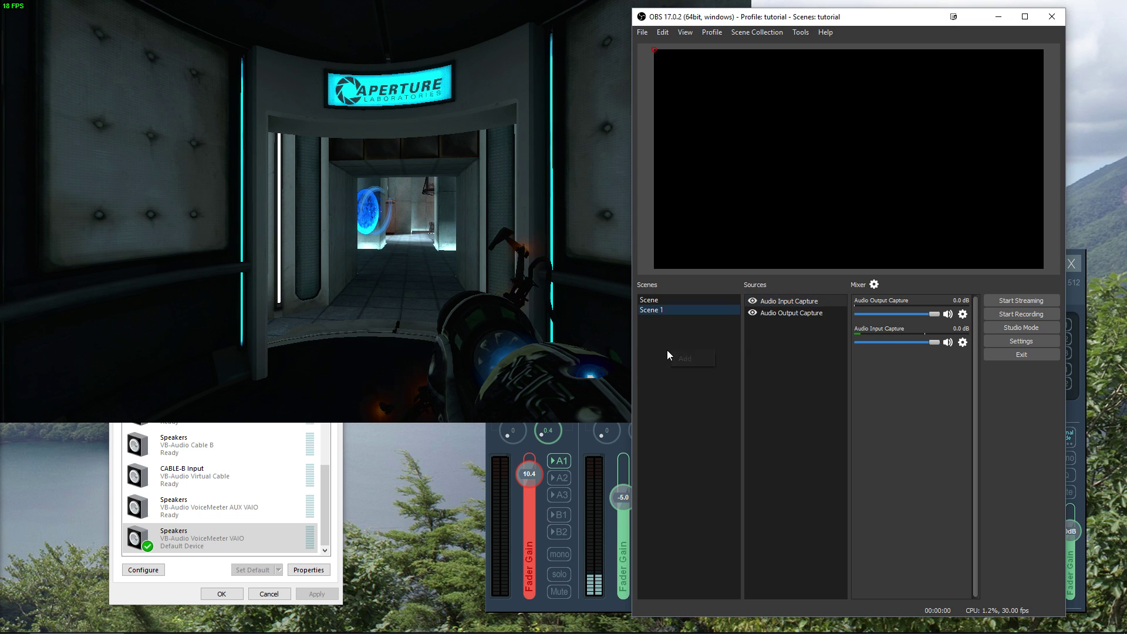
{"action": "left_click", "coordinate": [681, 357]}
{"action": "left_click", "coordinate": [816, 336]}
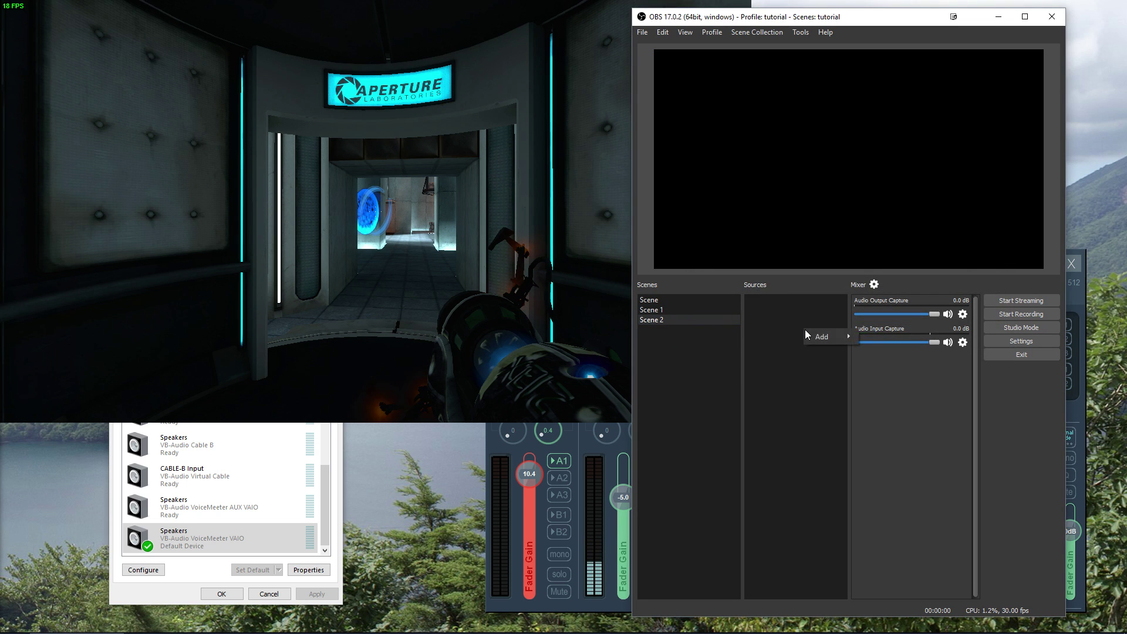
{"action": "right_click", "coordinate": [668, 320]}
{"action": "left_click", "coordinate": [701, 371]}
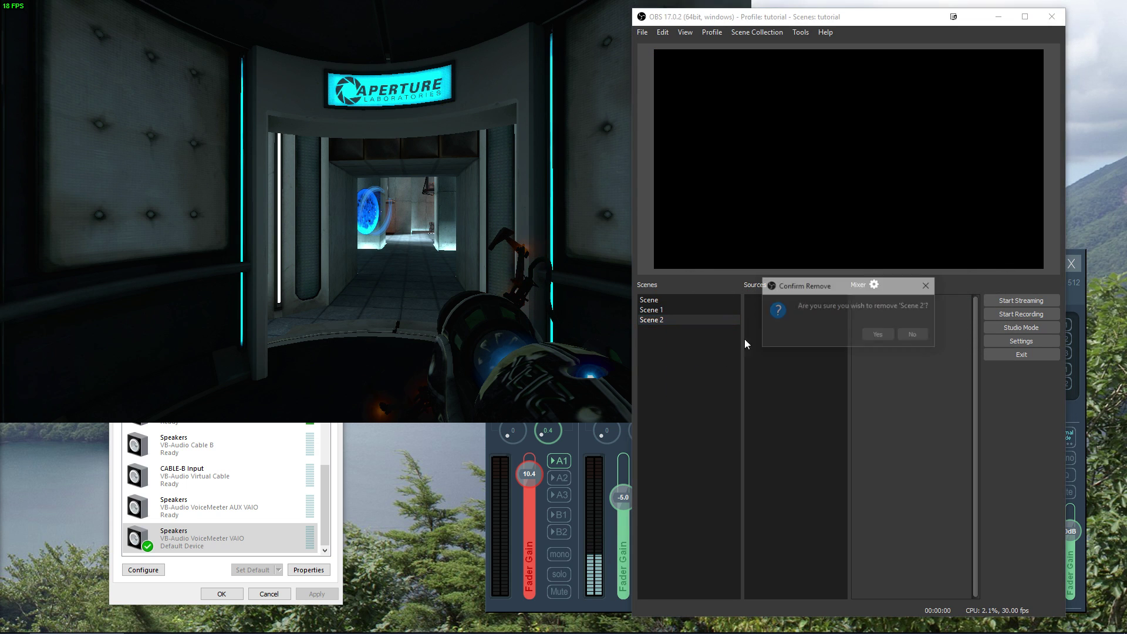
{"action": "left_click", "coordinate": [867, 336]}
Add the existing music audio output source to Scene 1
{"action": "right_click", "coordinate": [785, 374]}
{"action": "mouse_move", "coordinate": [807, 381]}
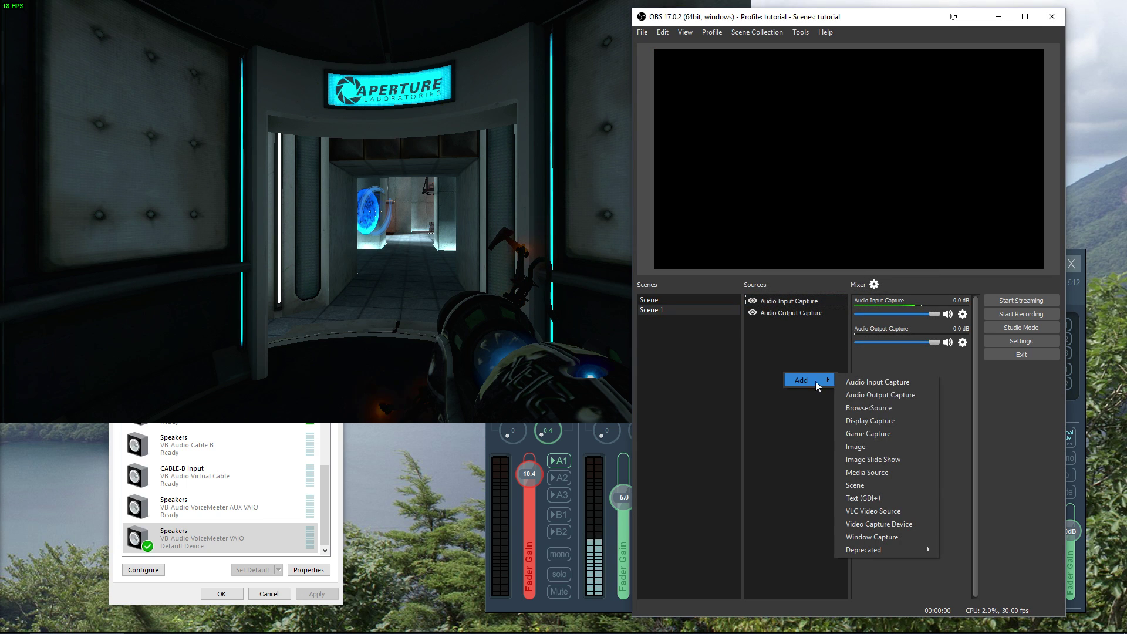
{"action": "left_click", "coordinate": [875, 395]}
{"action": "left_click", "coordinate": [769, 267]}
{"action": "left_click", "coordinate": [758, 292]}
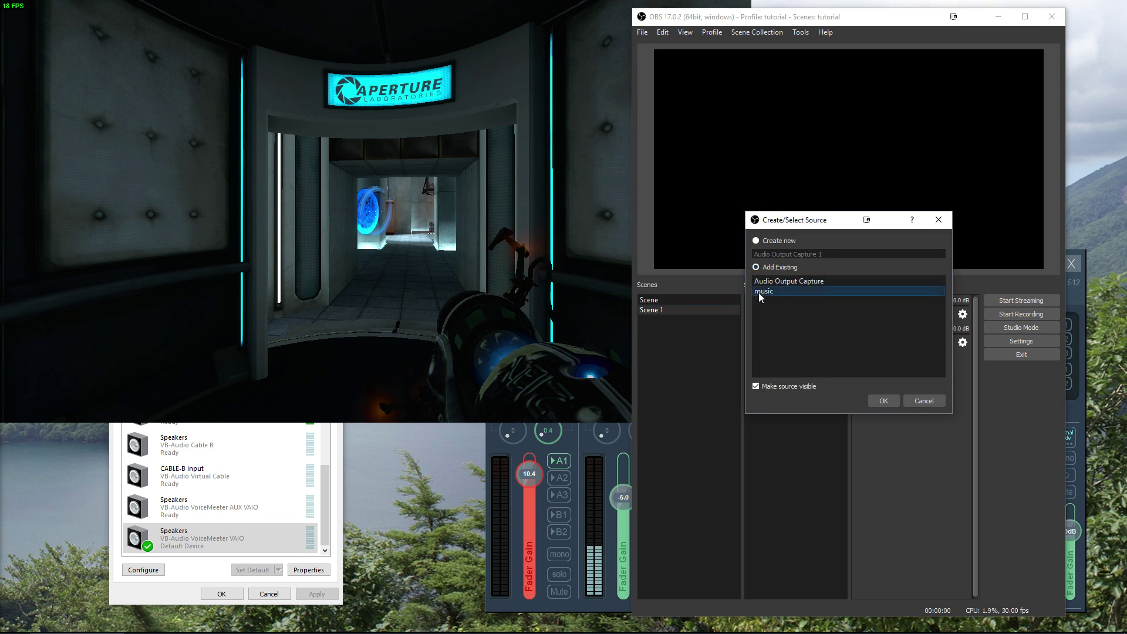
{"action": "left_click", "coordinate": [884, 400]}
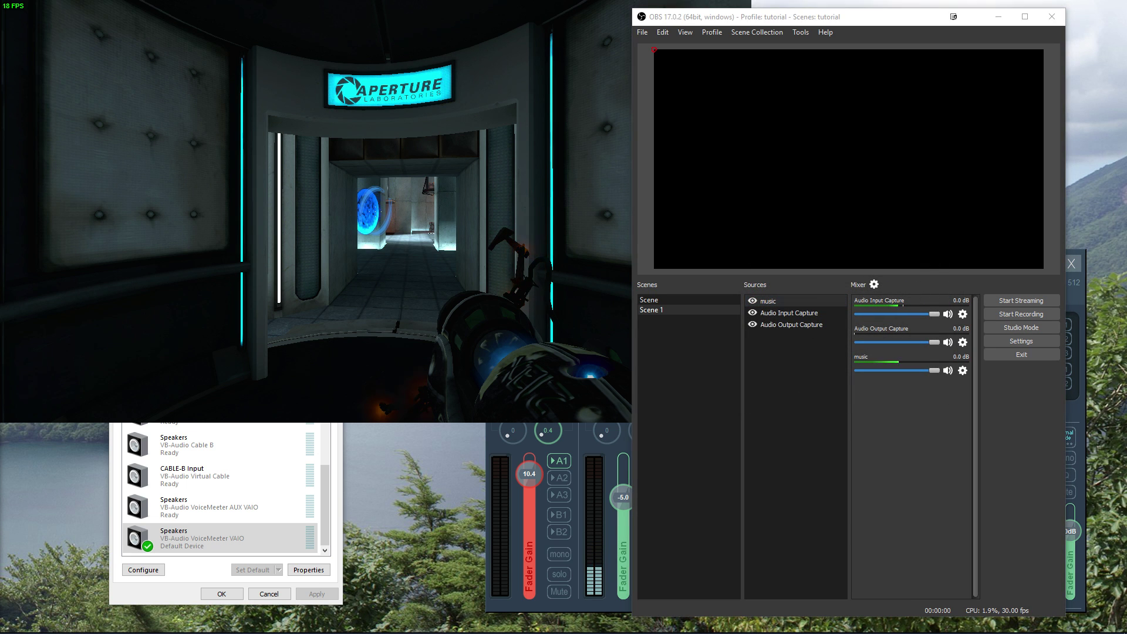
Fire the portal gun in Portal to check the levels of all three Scene 1 audio sources, and return to OBS
{"action": "key", "text": "alt+Tab"}
{"action": "left_click", "coordinate": [376, 211]}
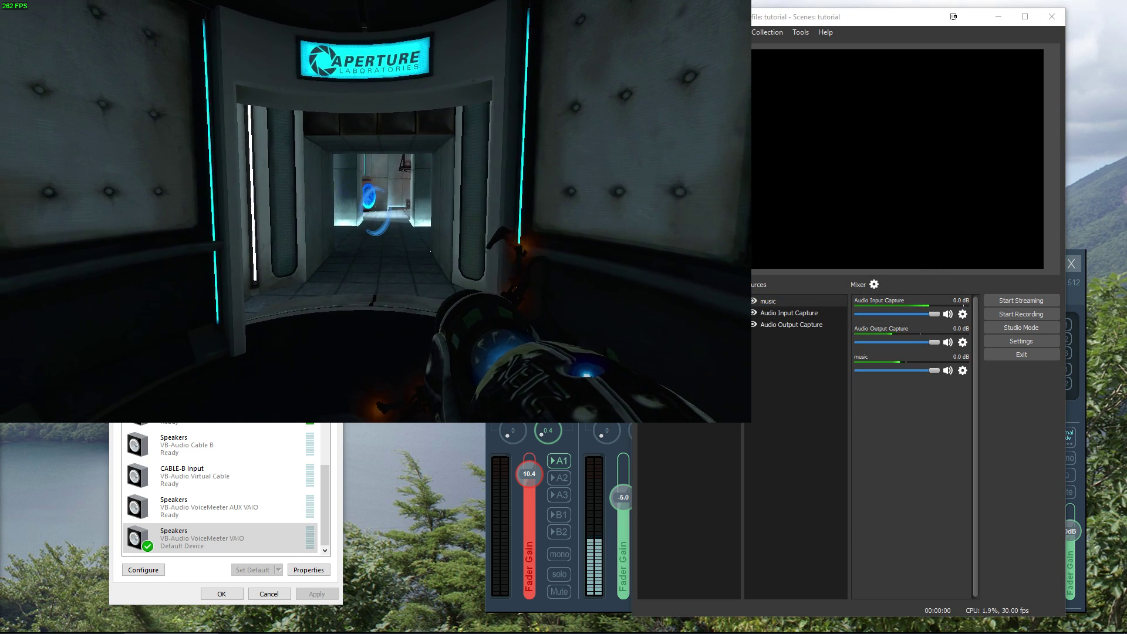
{"action": "key", "text": "alt+Tab"}
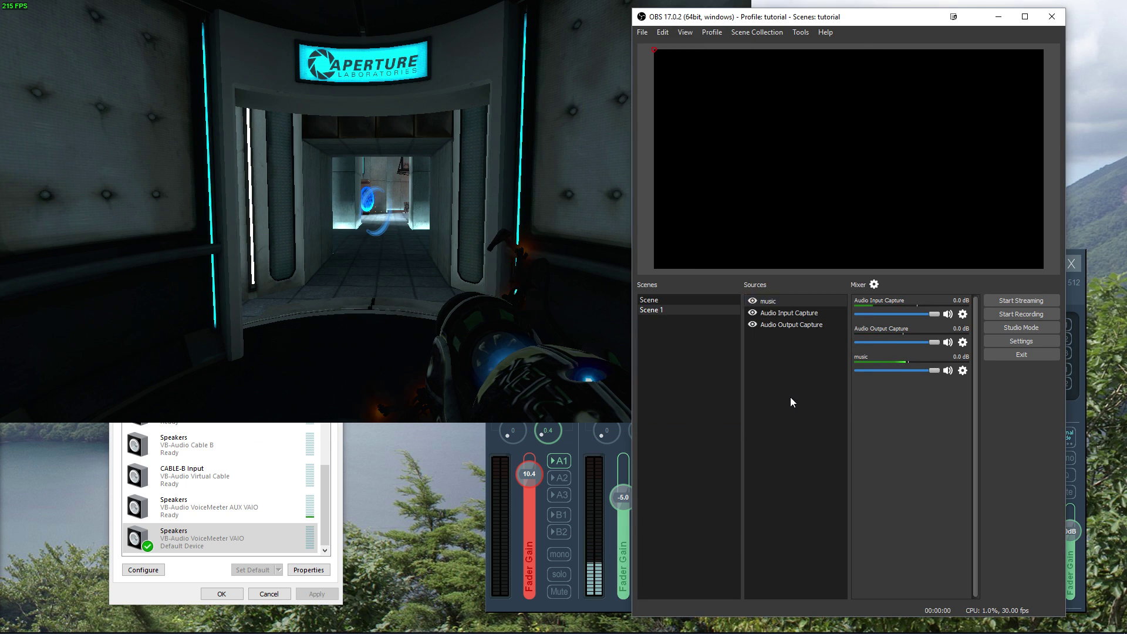
Reselect Scene in OBS and switch to the Audio Router window
{"action": "left_click", "coordinate": [664, 300]}
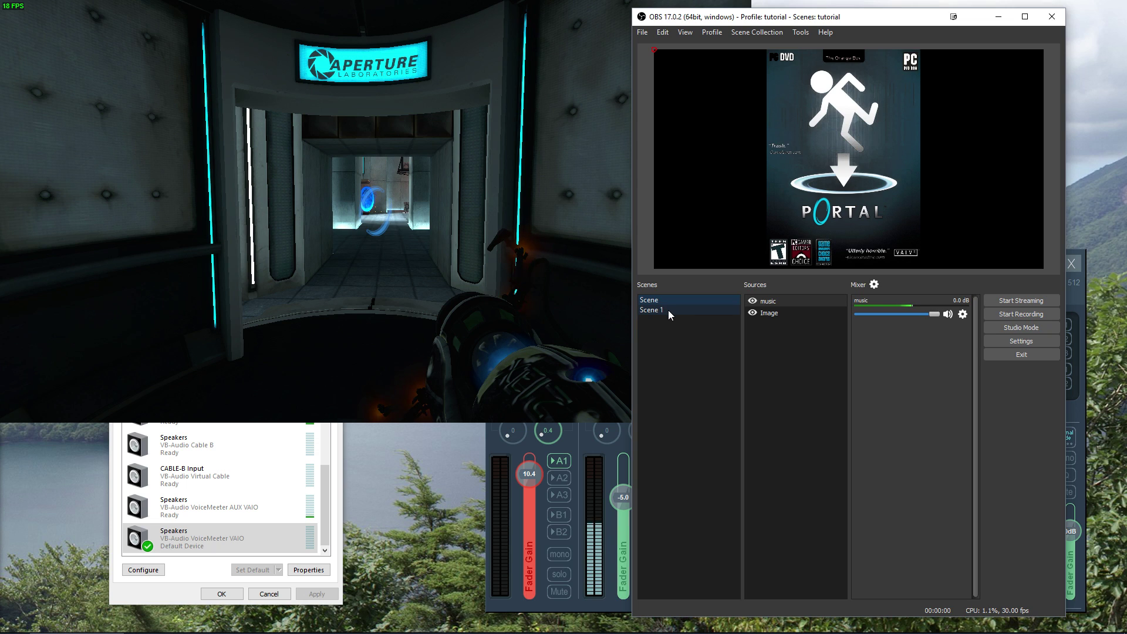
{"action": "key", "text": "alt+Tab"}
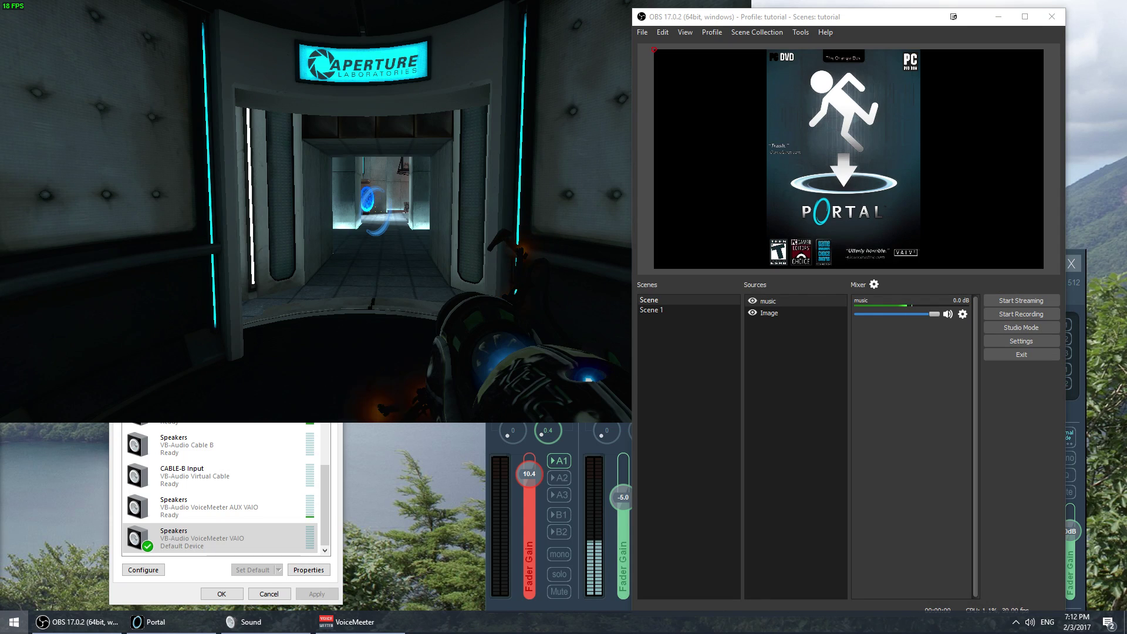
{"action": "key", "text": "Return"}
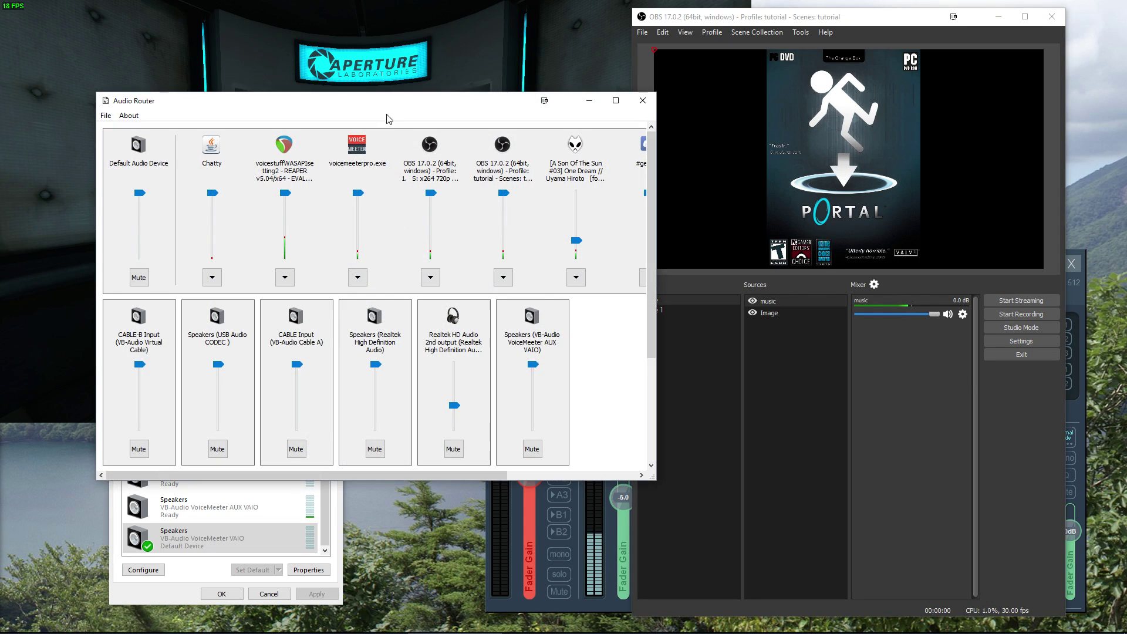
Review the output devices available for routing the music player in Audio Router, cancel the routing and close Audio Router
{"action": "left_click_drag", "start_coordinate": [386, 108], "coordinate": [0, 108]}
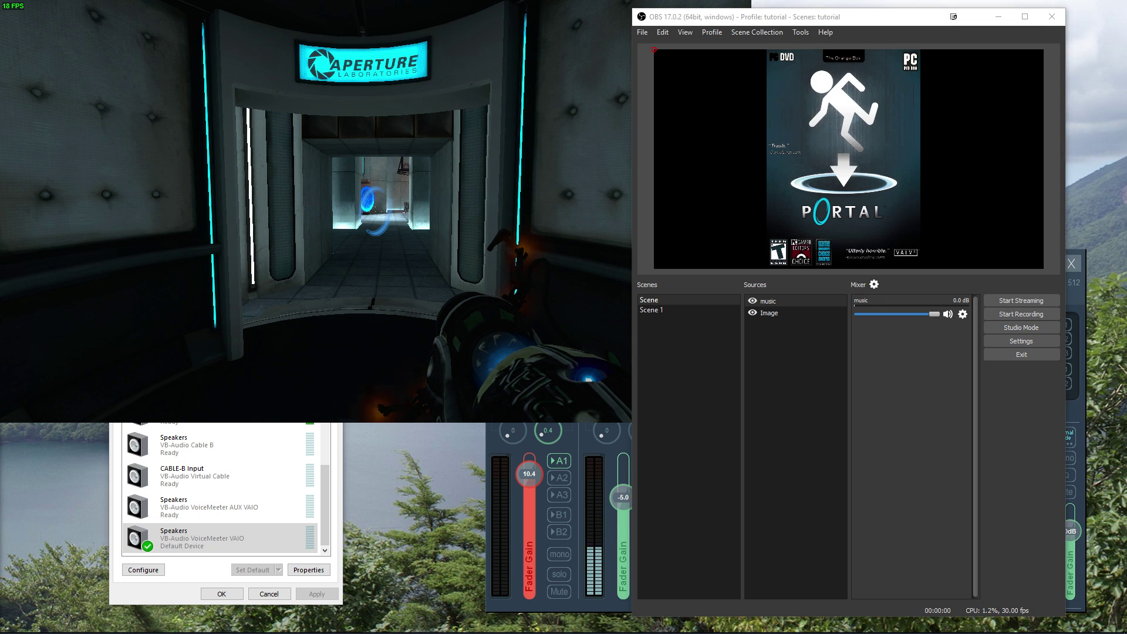
{"action": "left_click_drag", "start_coordinate": [1126, 170], "coordinate": [516, 215]}
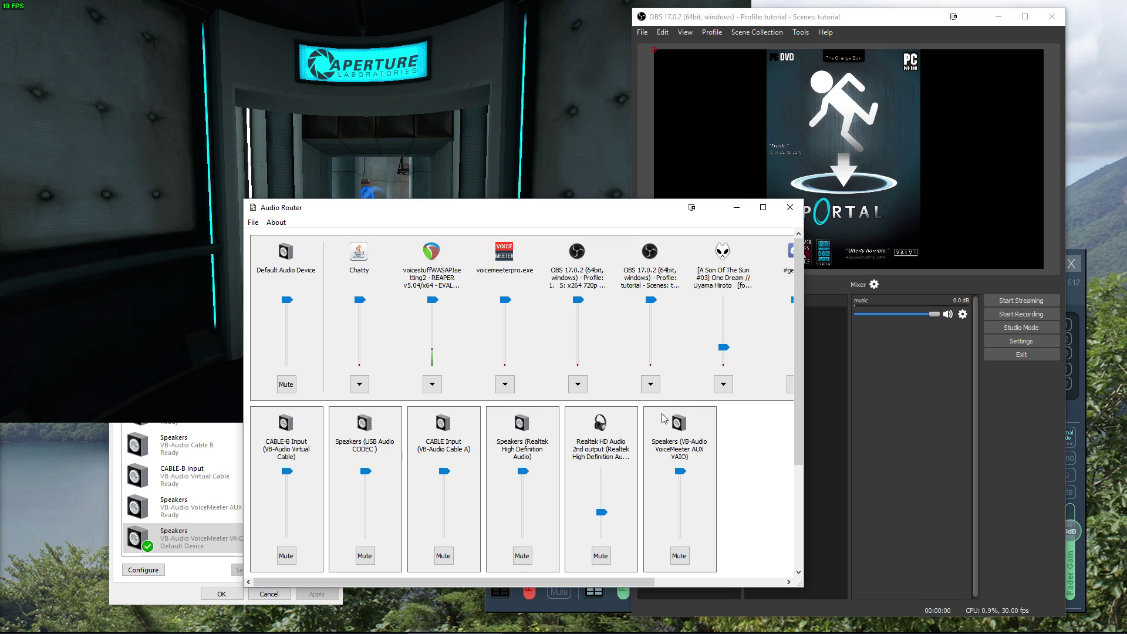
{"action": "left_click", "coordinate": [725, 380]}
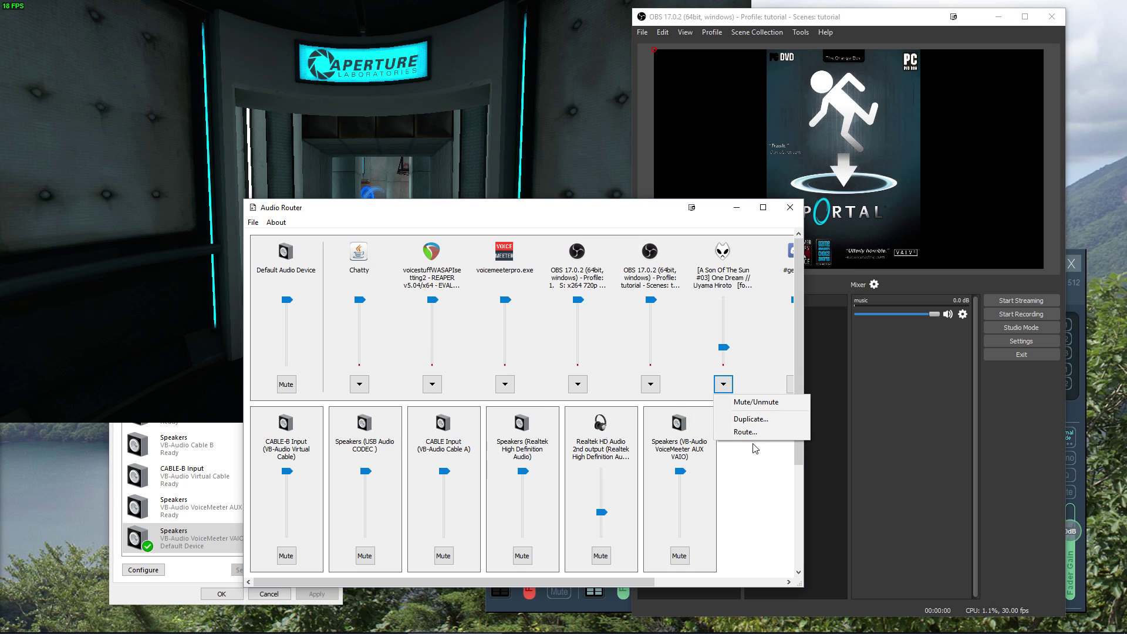
{"action": "left_click", "coordinate": [754, 435]}
{"action": "left_click", "coordinate": [297, 276]}
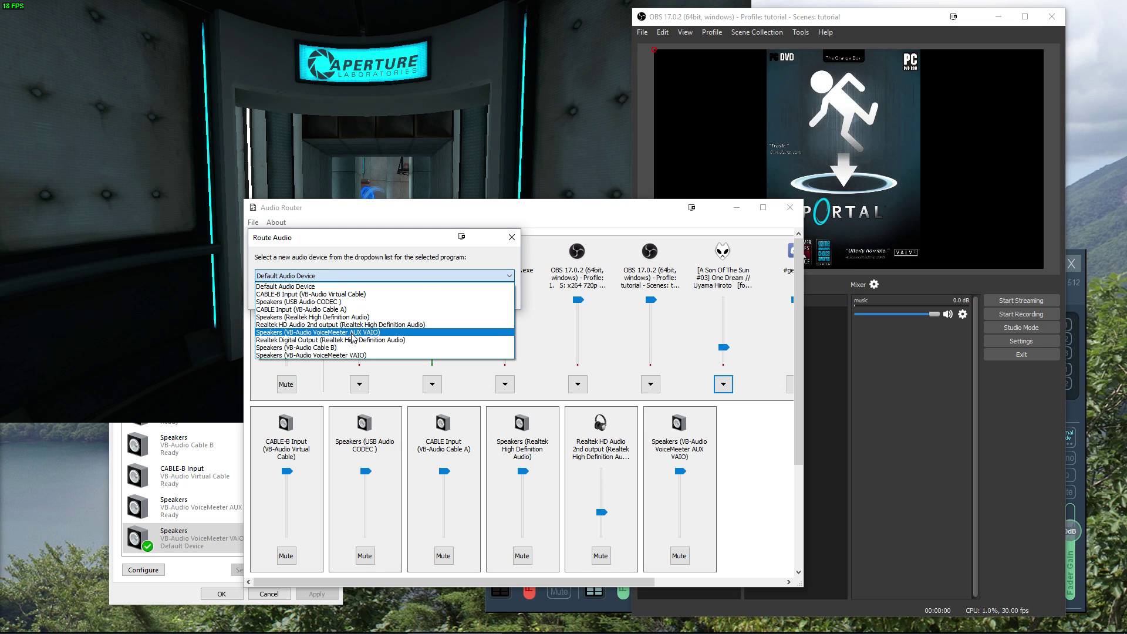
{"action": "left_click", "coordinate": [306, 287]}
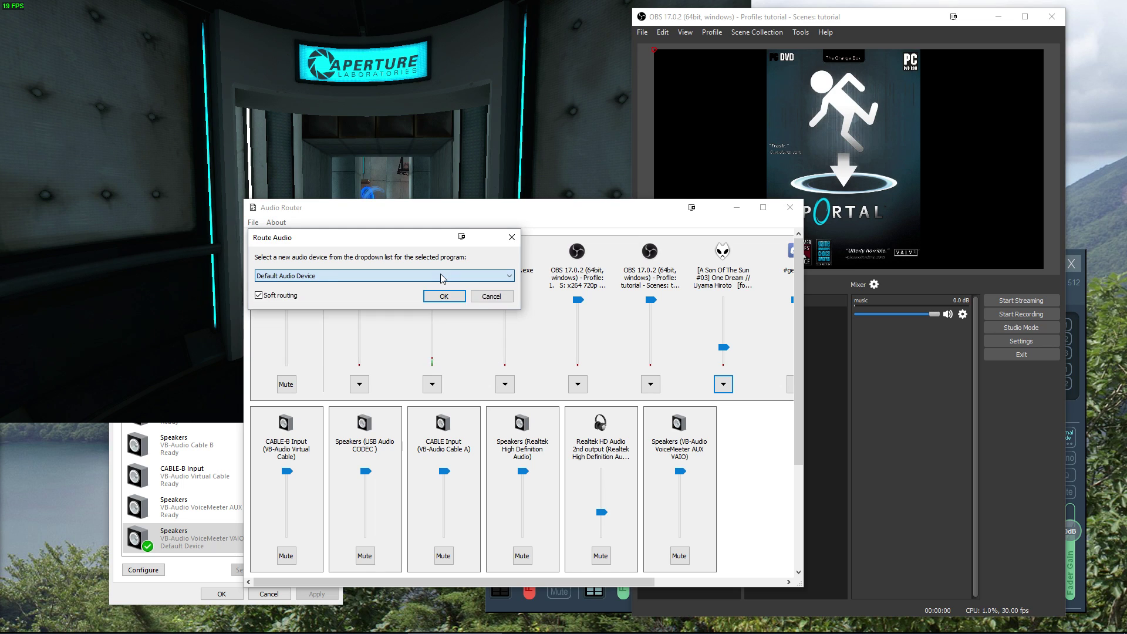
{"action": "left_click", "coordinate": [492, 297]}
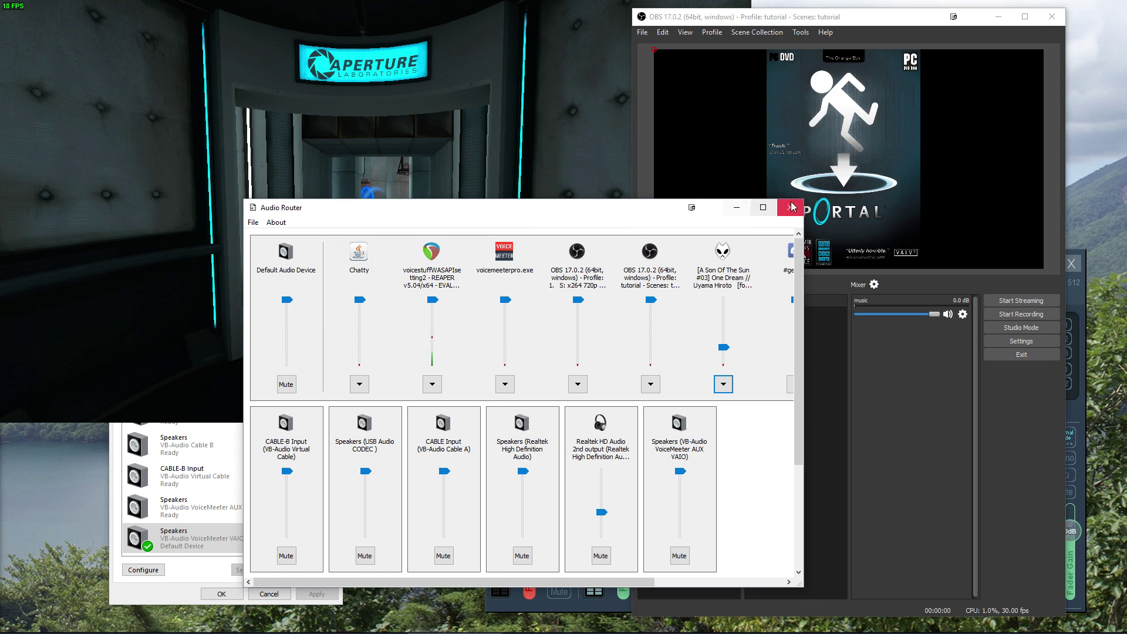
{"action": "left_click", "coordinate": [791, 209]}
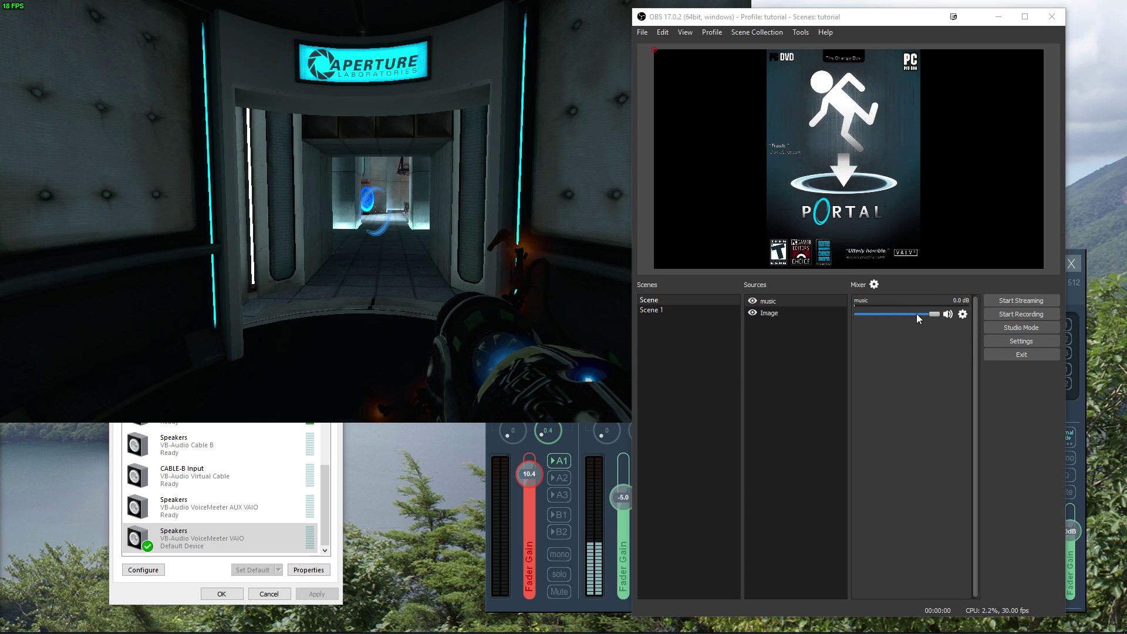
Switch the OBS output mode to Advanced and review its audio, recording and streaming track settings
{"action": "left_click", "coordinate": [1018, 340]}
{"action": "left_click_drag", "start_coordinate": [678, 91], "coordinate": [208, 85]}
{"action": "left_click", "coordinate": [114, 178]}
{"action": "left_click", "coordinate": [370, 116]}
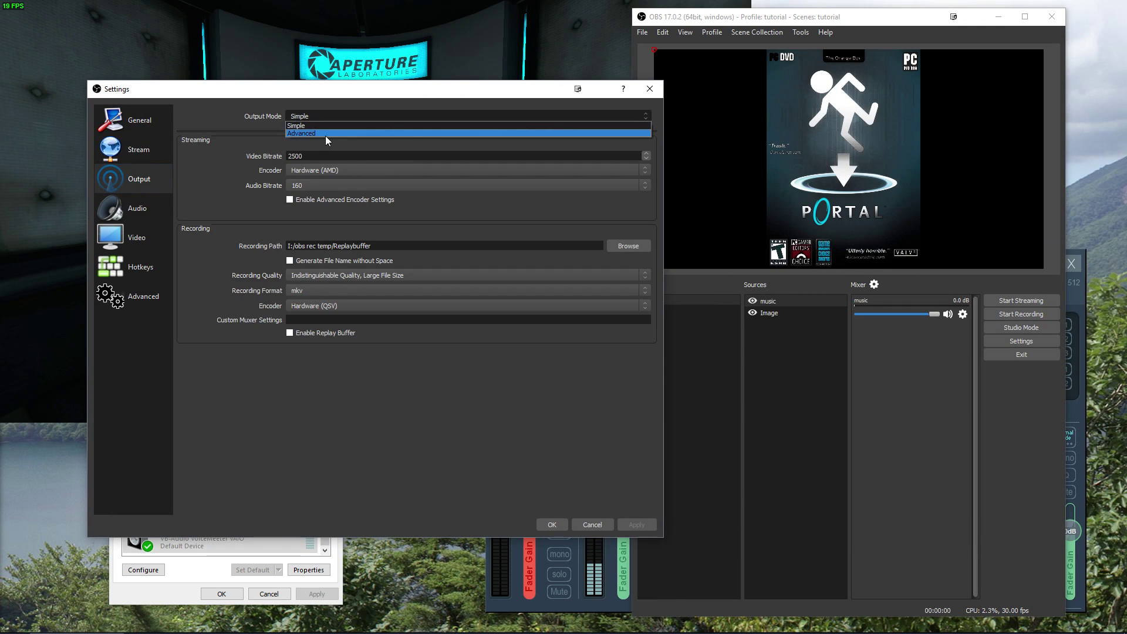
{"action": "left_click", "coordinate": [326, 135]}
{"action": "left_click", "coordinate": [455, 142]}
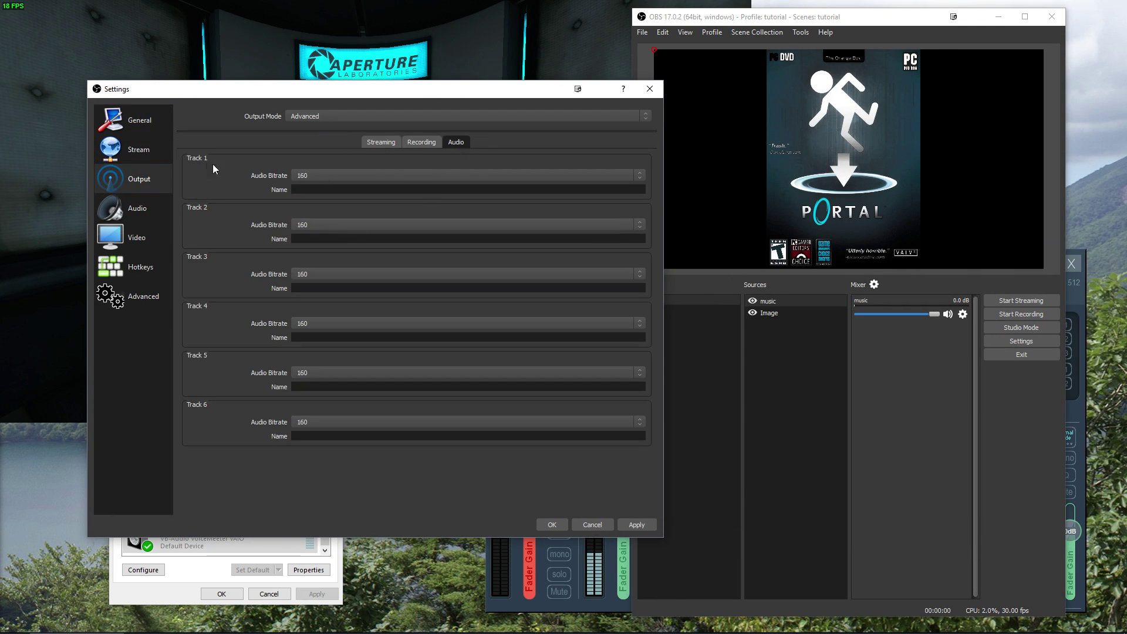
{"action": "left_click", "coordinate": [418, 141]}
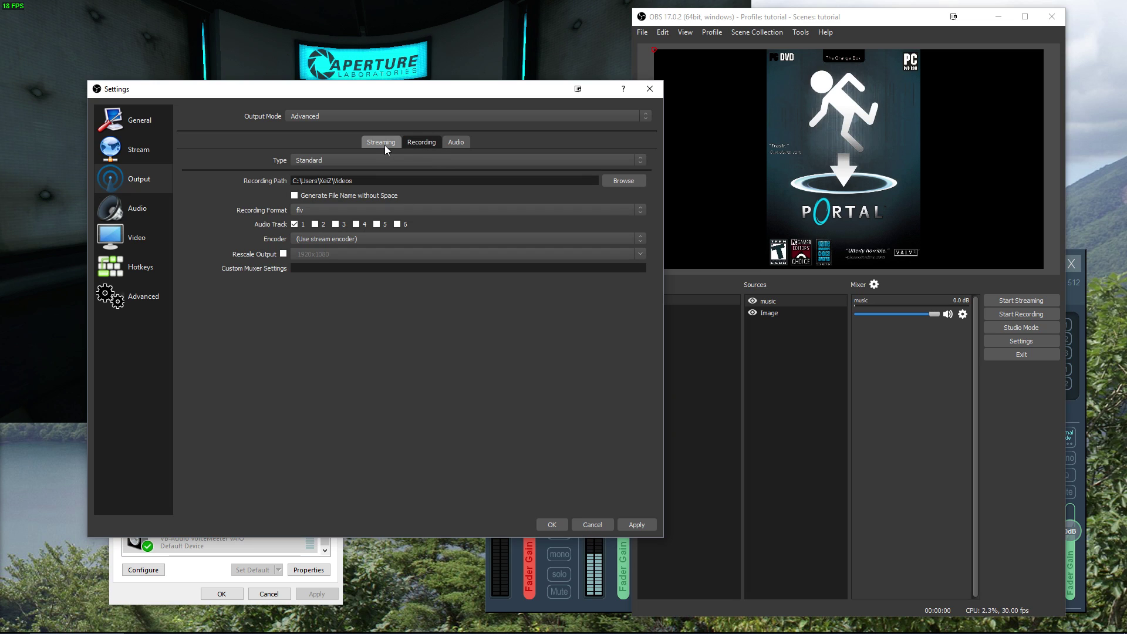
{"action": "left_click", "coordinate": [394, 141]}
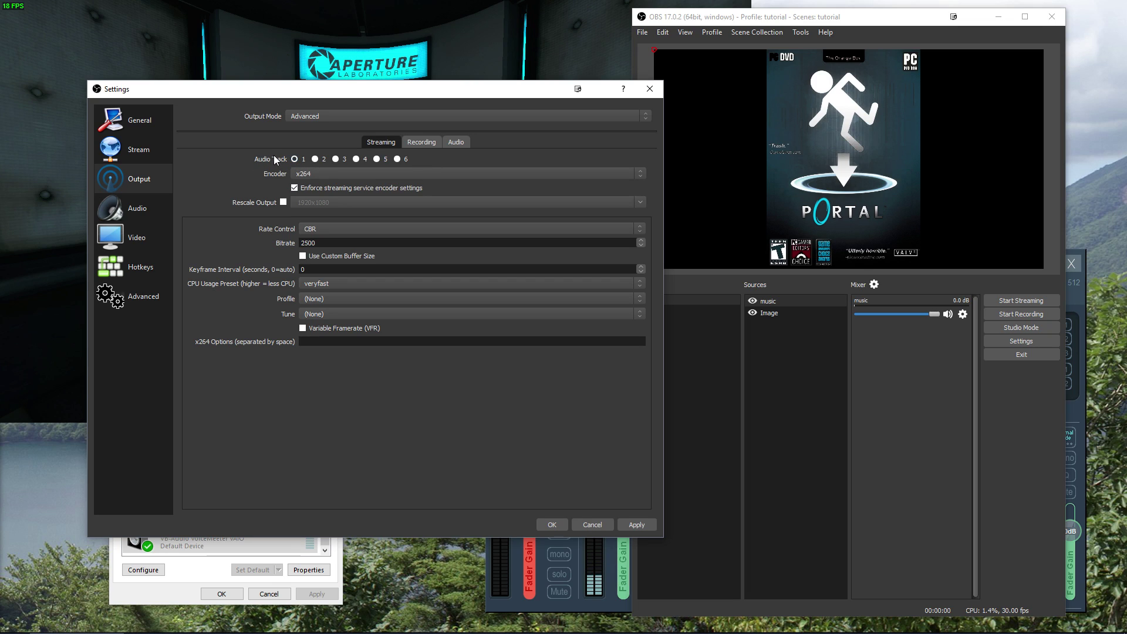
Set recordings to use only audio tracks 2 and 3, and save the output settings
{"action": "left_click", "coordinate": [435, 144]}
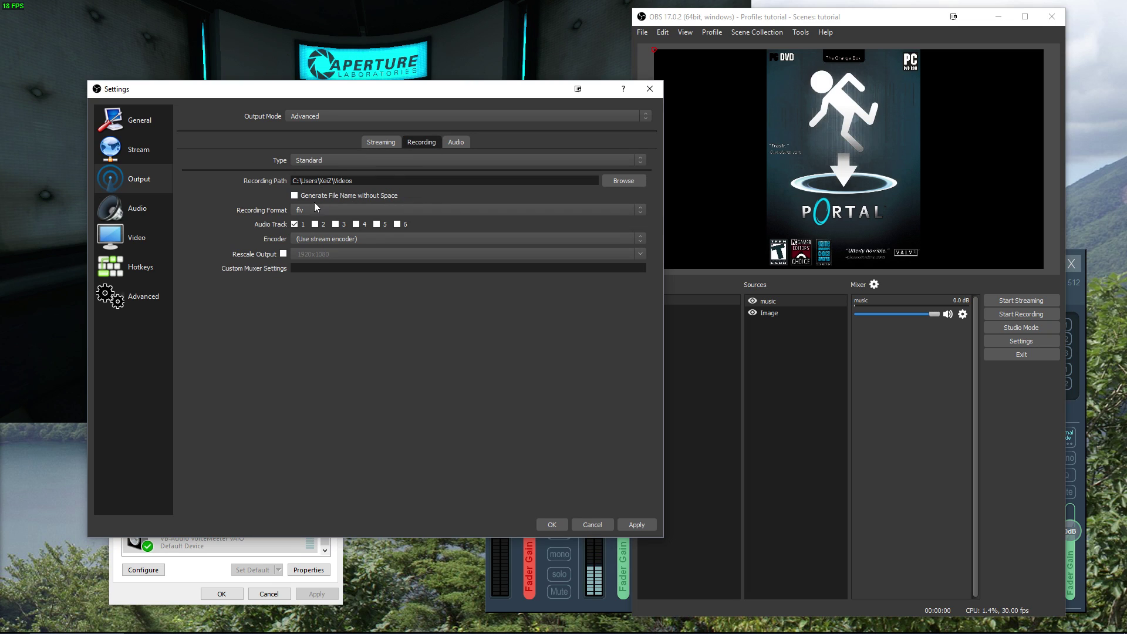
{"action": "left_click", "coordinate": [335, 225]}
{"action": "left_click", "coordinate": [636, 523]}
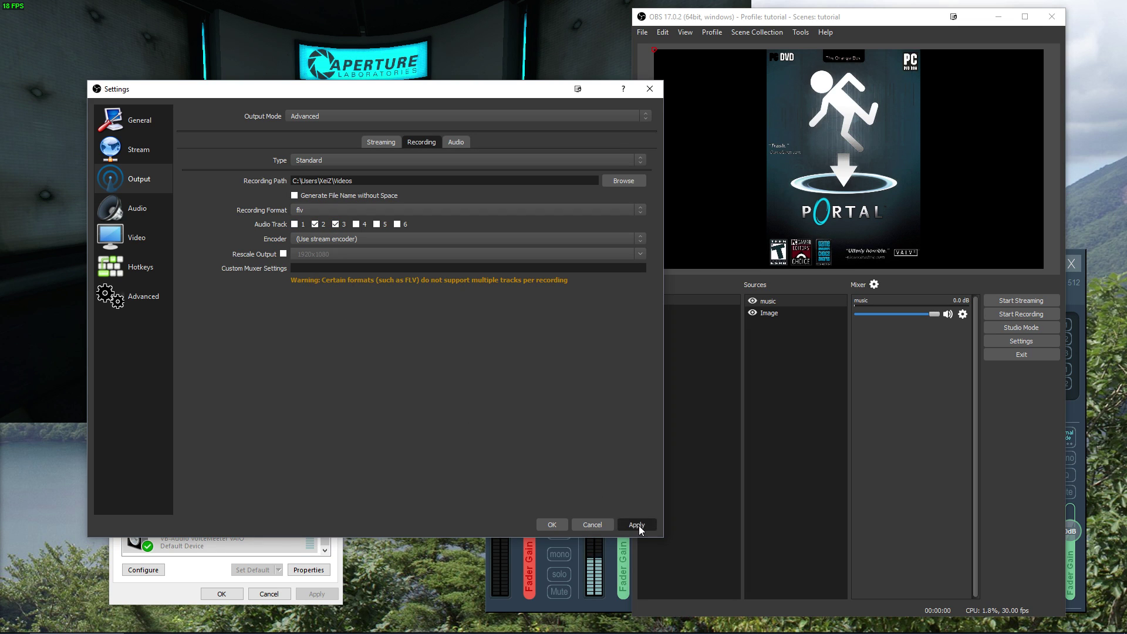
{"action": "left_click", "coordinate": [549, 522]}
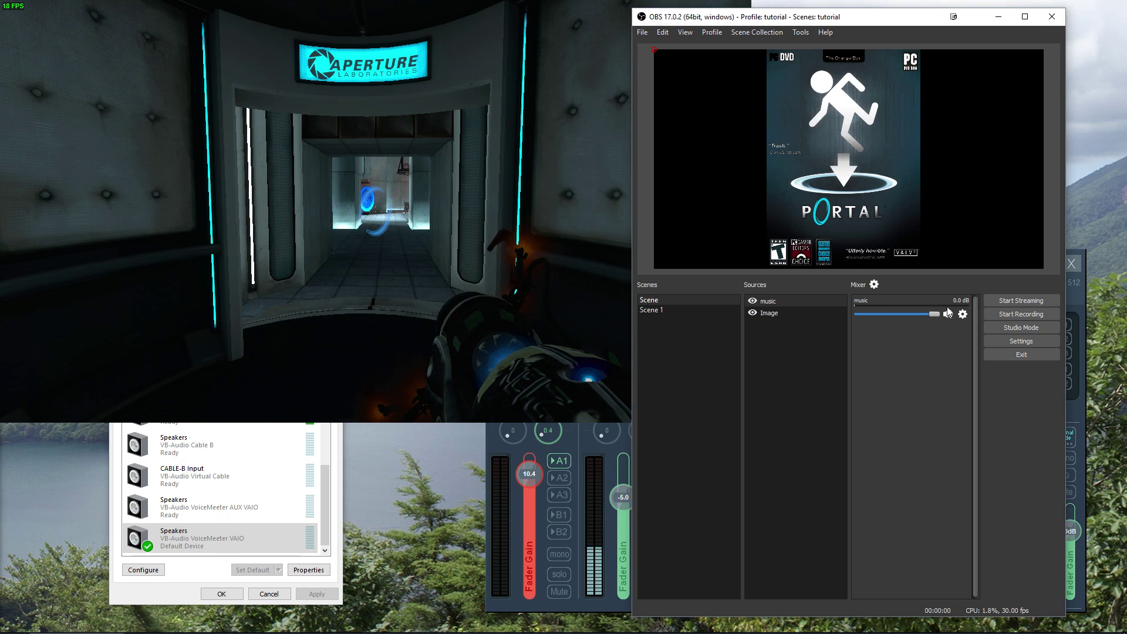
Assign the music source to track 1 only in the Advanced Audio Properties
{"action": "left_click", "coordinate": [874, 284]}
{"action": "left_click_drag", "start_coordinate": [808, 223], "coordinate": [314, 340]}
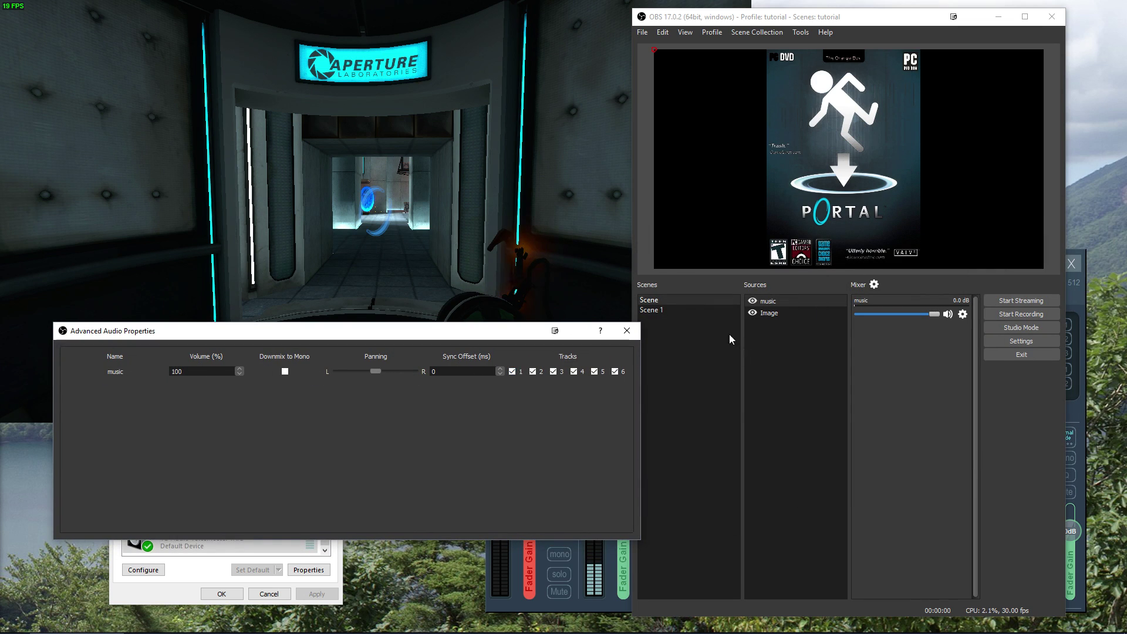
{"action": "left_click", "coordinate": [534, 372]}
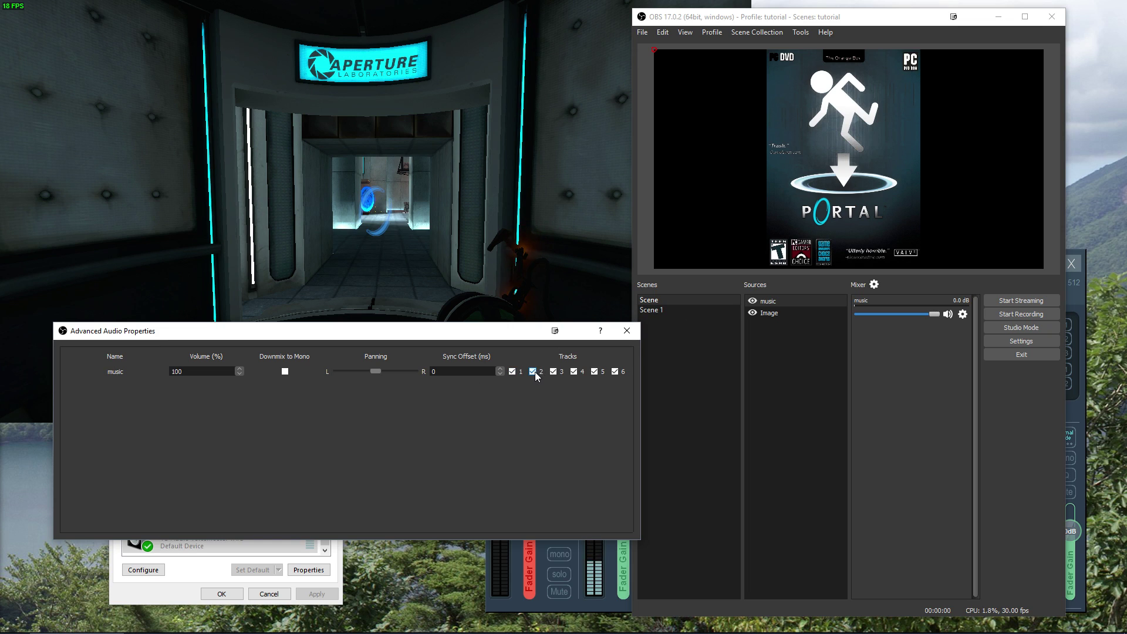
{"action": "left_click", "coordinate": [553, 371]}
{"action": "left_click", "coordinate": [573, 371]}
{"action": "left_click", "coordinate": [595, 372]}
{"action": "left_click", "coordinate": [614, 371]}
Switch to Scene 1 and assign its Audio Input Capture source to tracks 1 and 3 only
{"action": "left_click", "coordinate": [652, 309]}
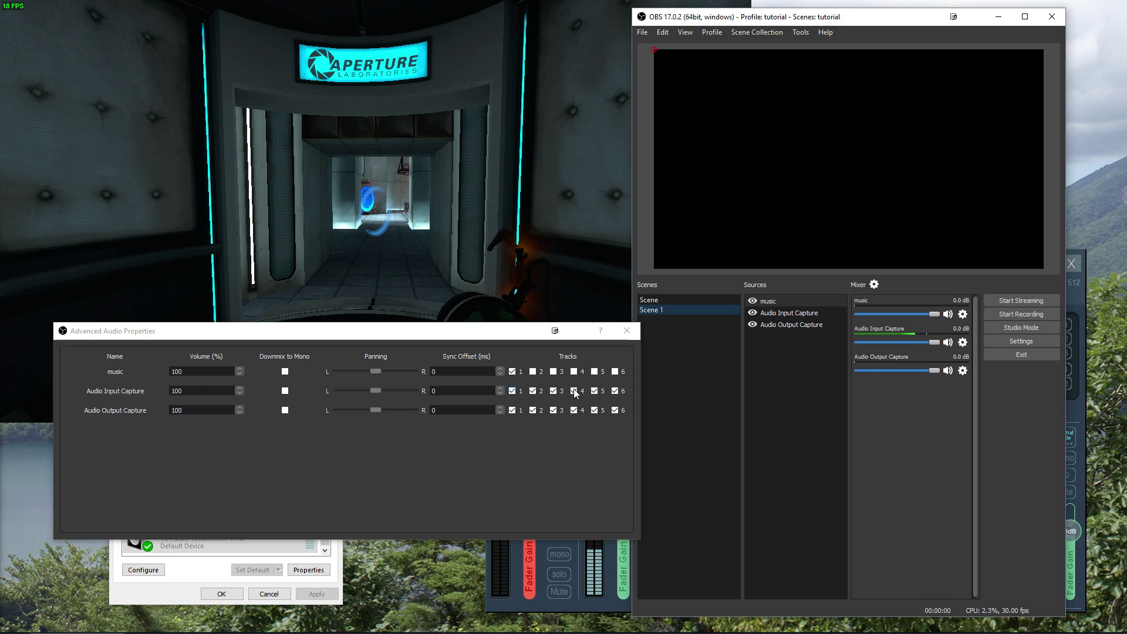
{"action": "left_click", "coordinate": [533, 392]}
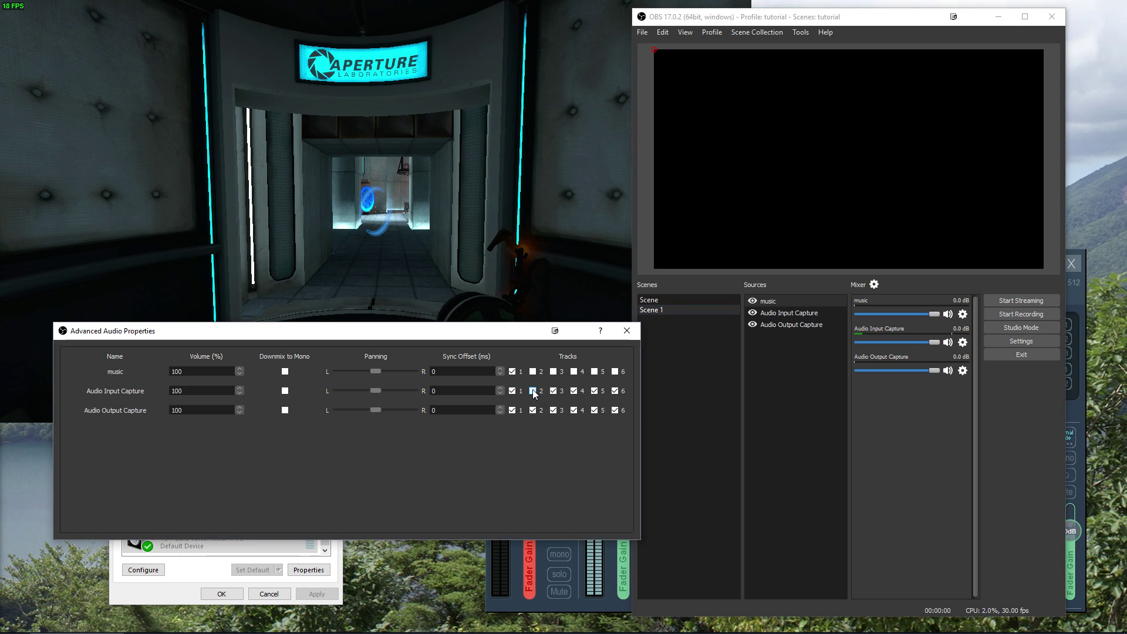
{"action": "left_click", "coordinate": [574, 391]}
{"action": "left_click", "coordinate": [615, 391]}
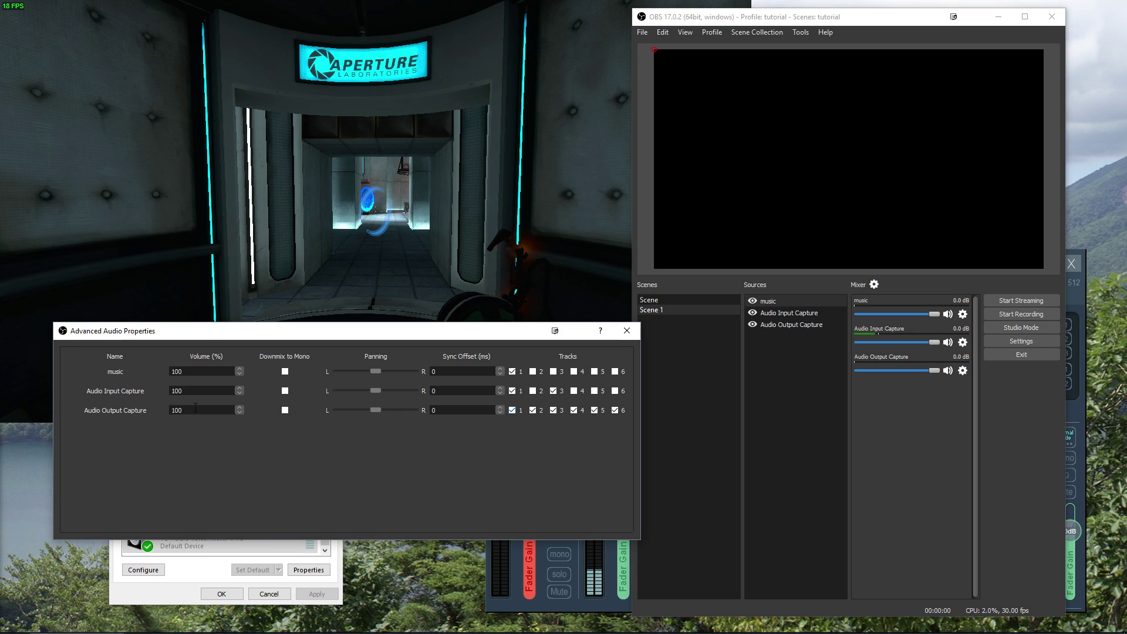
Remove Audio Output Capture from tracks 3, 4, 5 and 6, and close the Advanced Audio Properties
{"action": "left_click", "coordinate": [574, 409]}
{"action": "left_click", "coordinate": [594, 410]}
{"action": "left_click", "coordinate": [615, 410]}
{"action": "left_click", "coordinate": [552, 409]}
{"action": "left_click", "coordinate": [626, 331]}
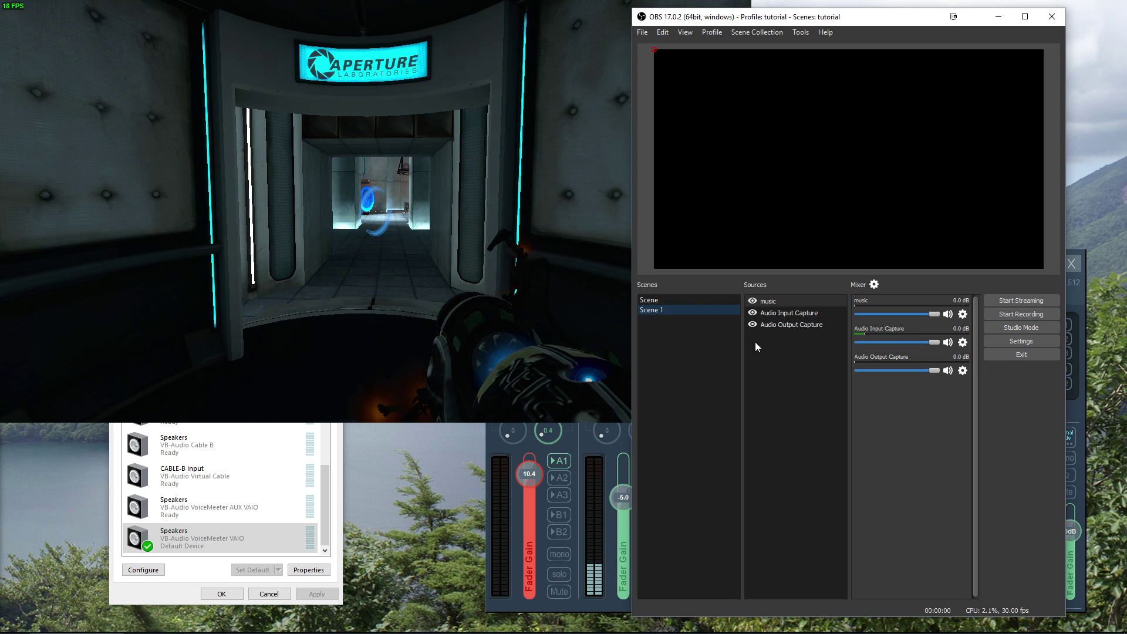
Switch to Scene and back to Scene 1 to compare the audio sources in the mixer
{"action": "left_click", "coordinate": [661, 301]}
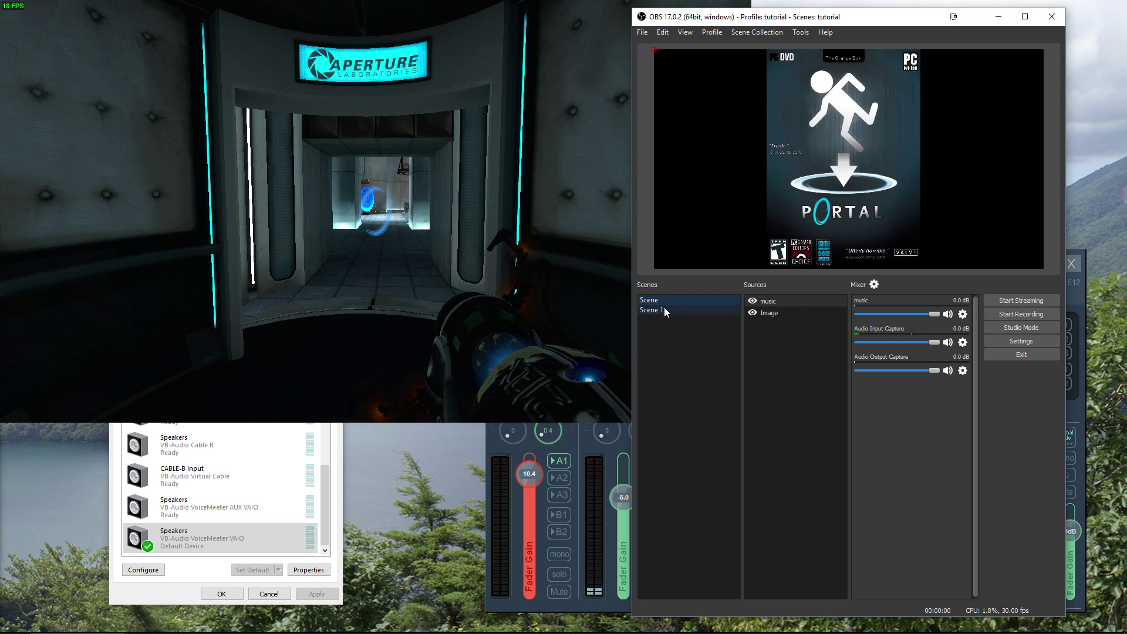
{"action": "left_click", "coordinate": [666, 310]}
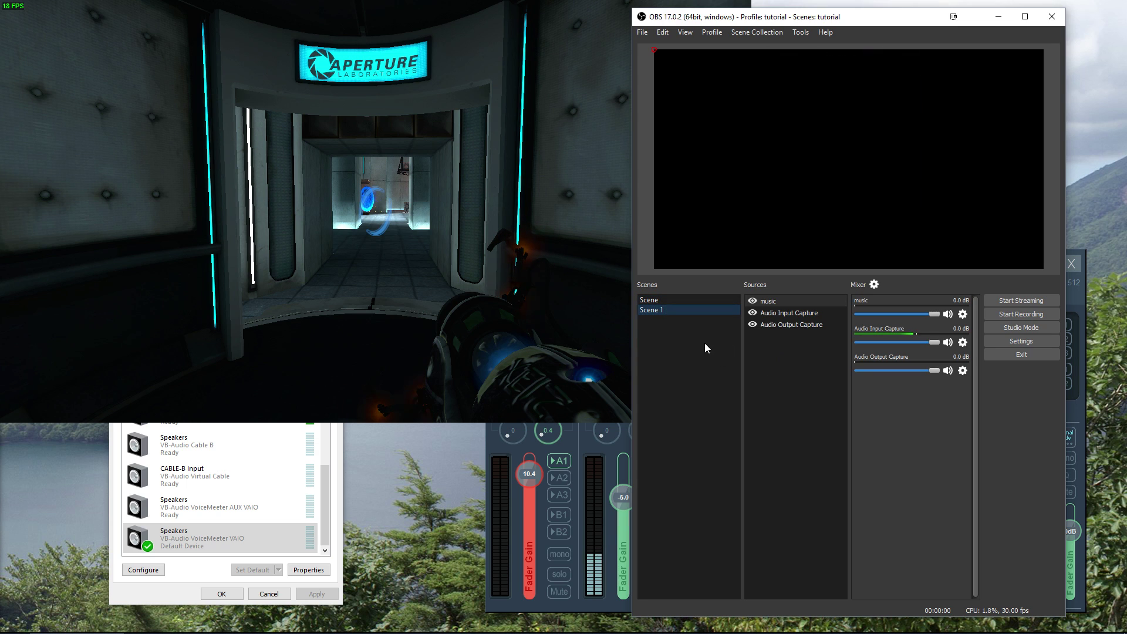